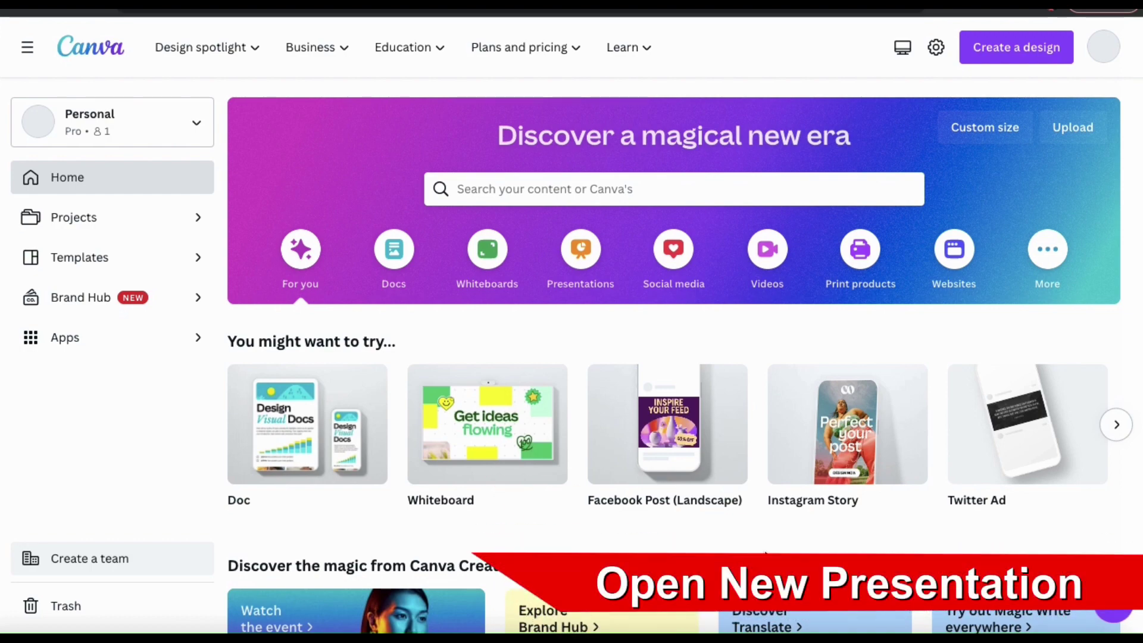
Create a new blank 16:9 presentation from the Presentations option on the home page
click(581, 268)
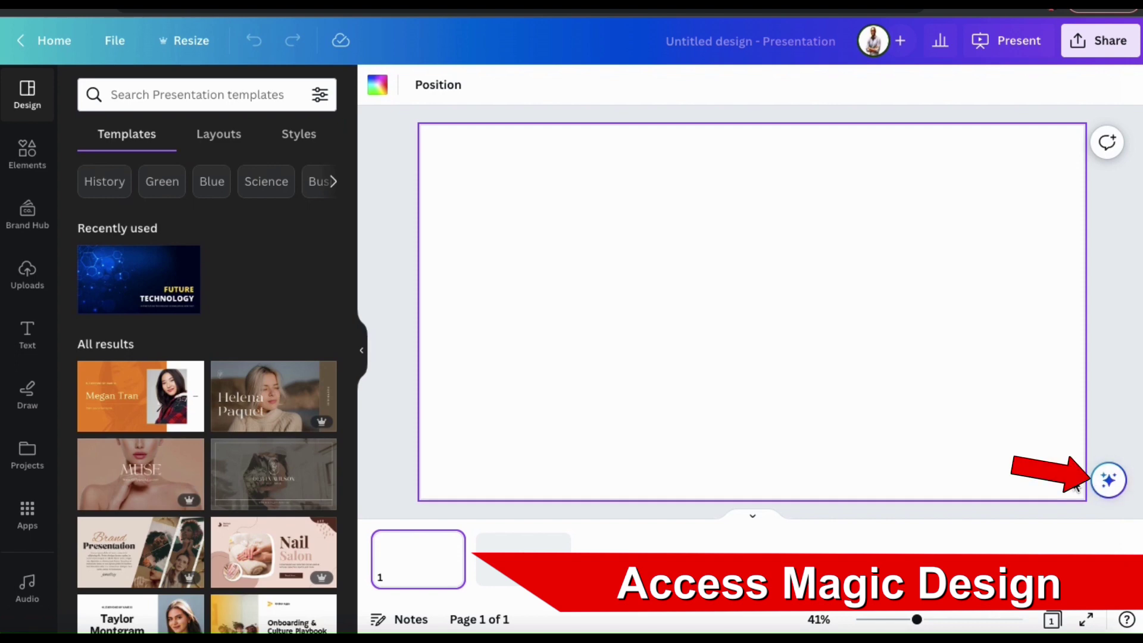
Open Magic Design from the Canva Assistant and enter the topic 'How AI will change online business in the near future.'
click(1109, 483)
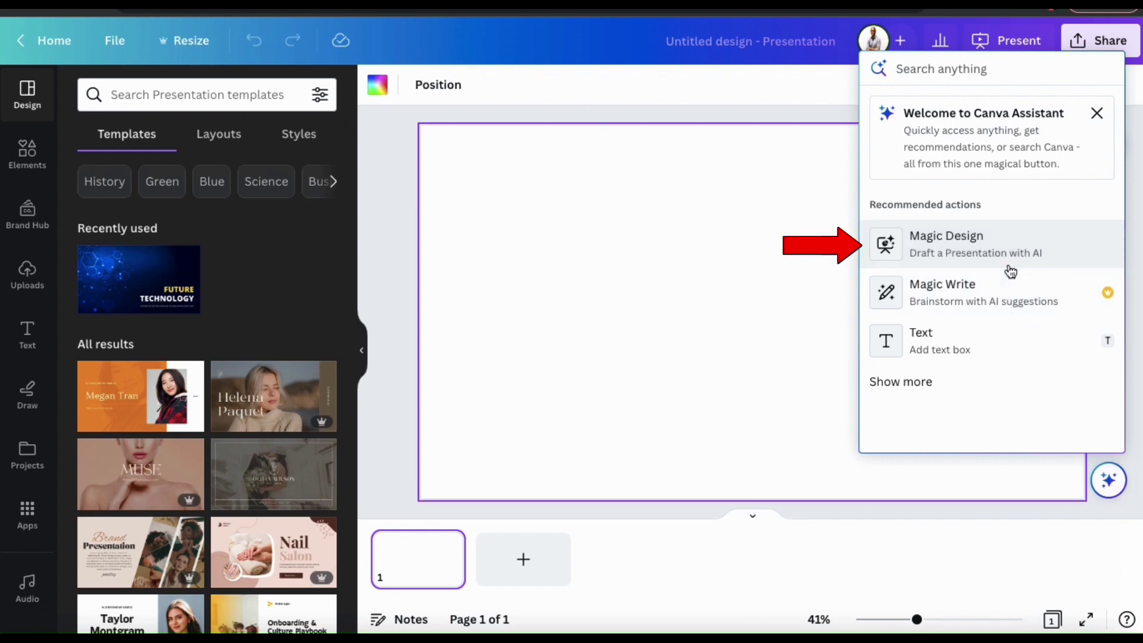
click(989, 263)
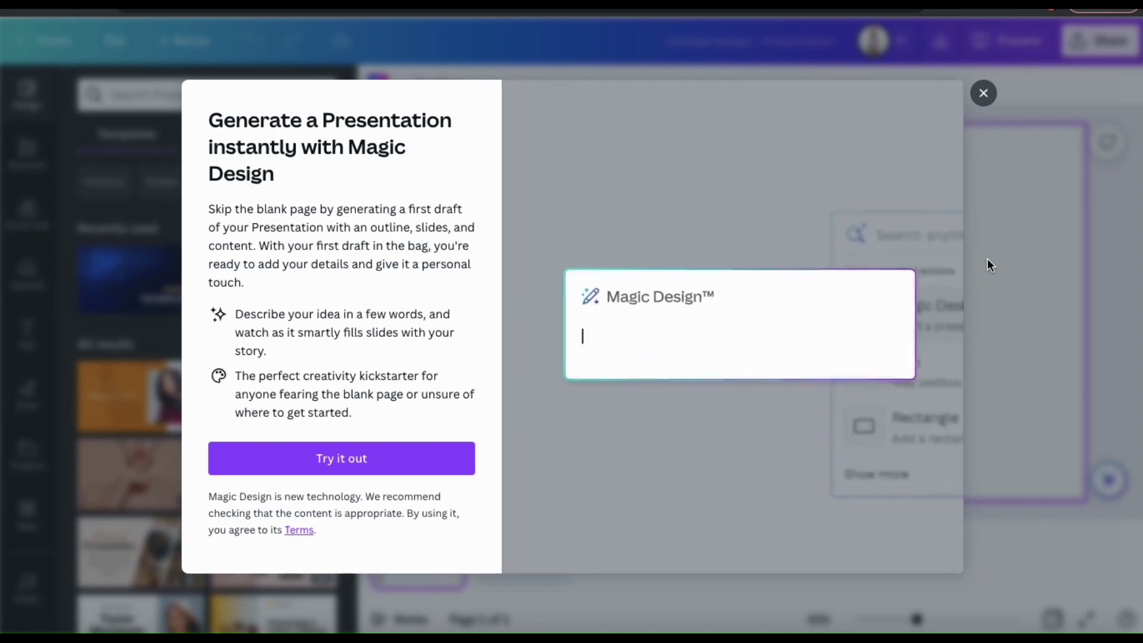
click(364, 457)
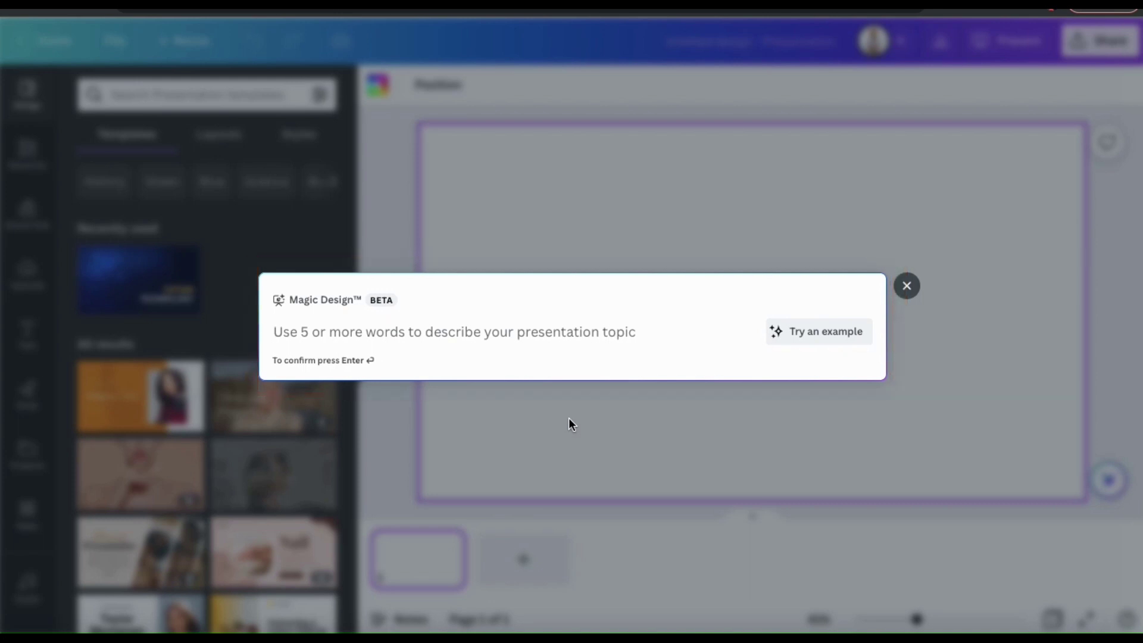
text(How A)
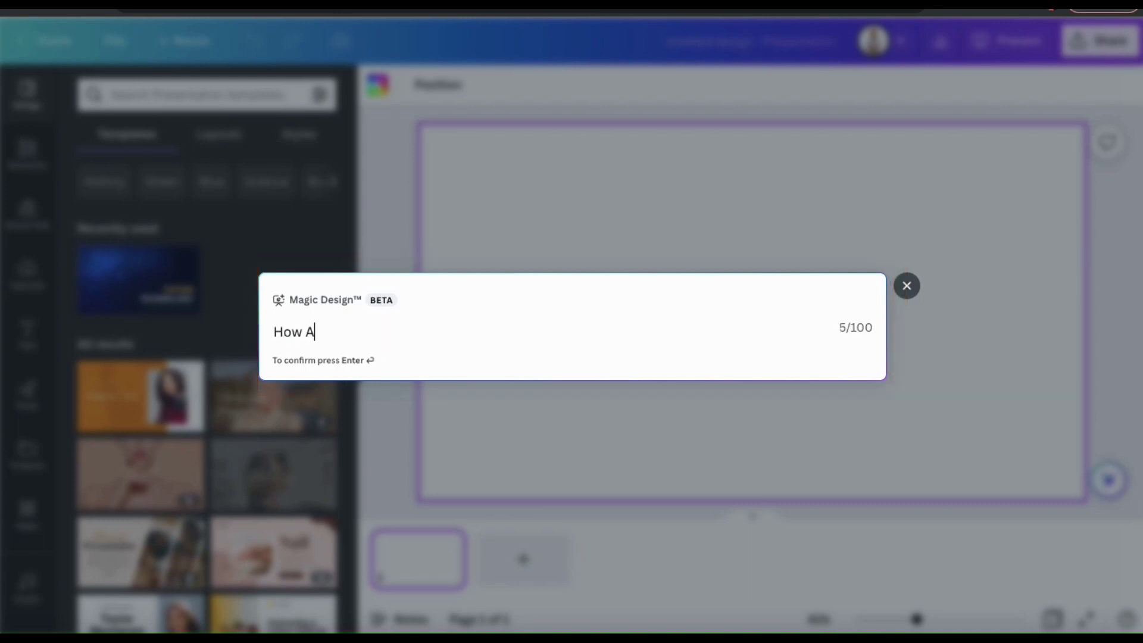
text(I will change)
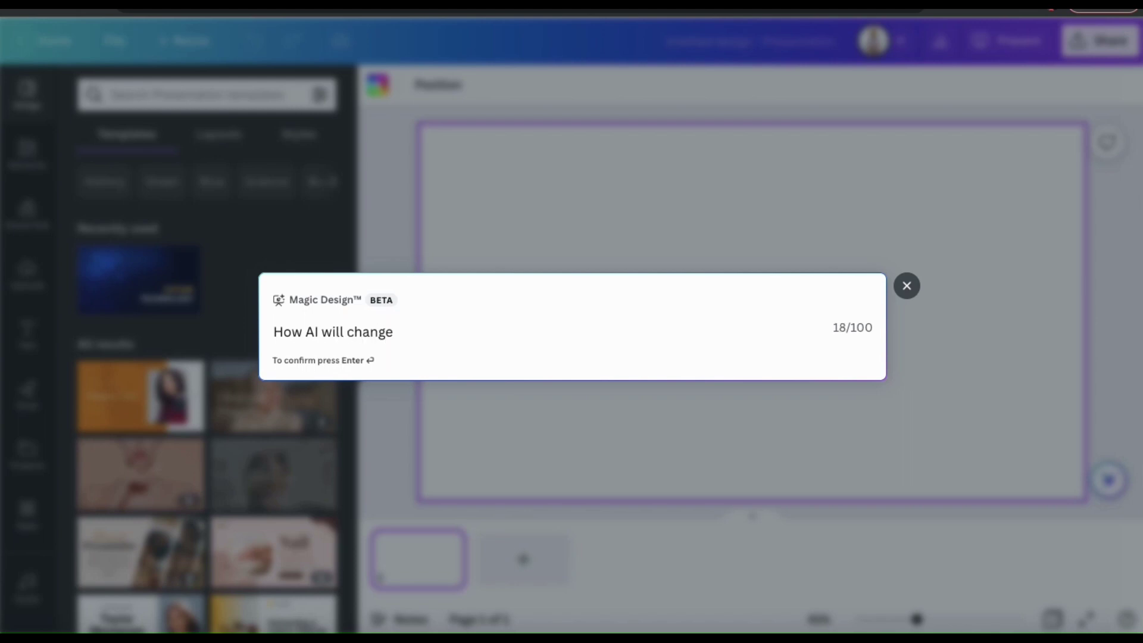
text( online busine)
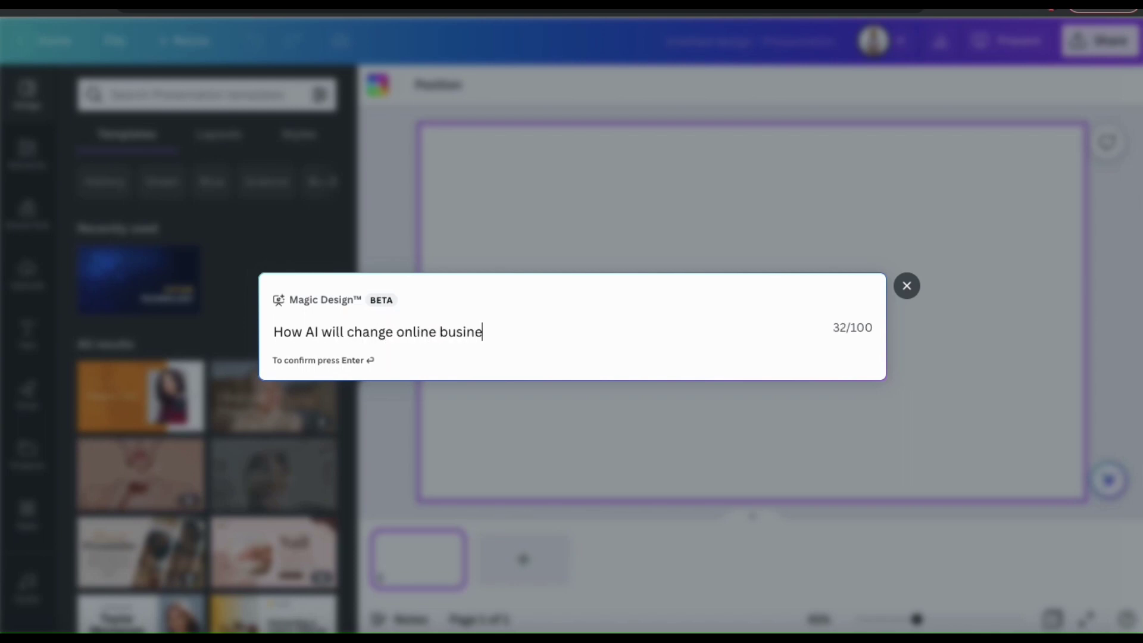
text(ss in the near )
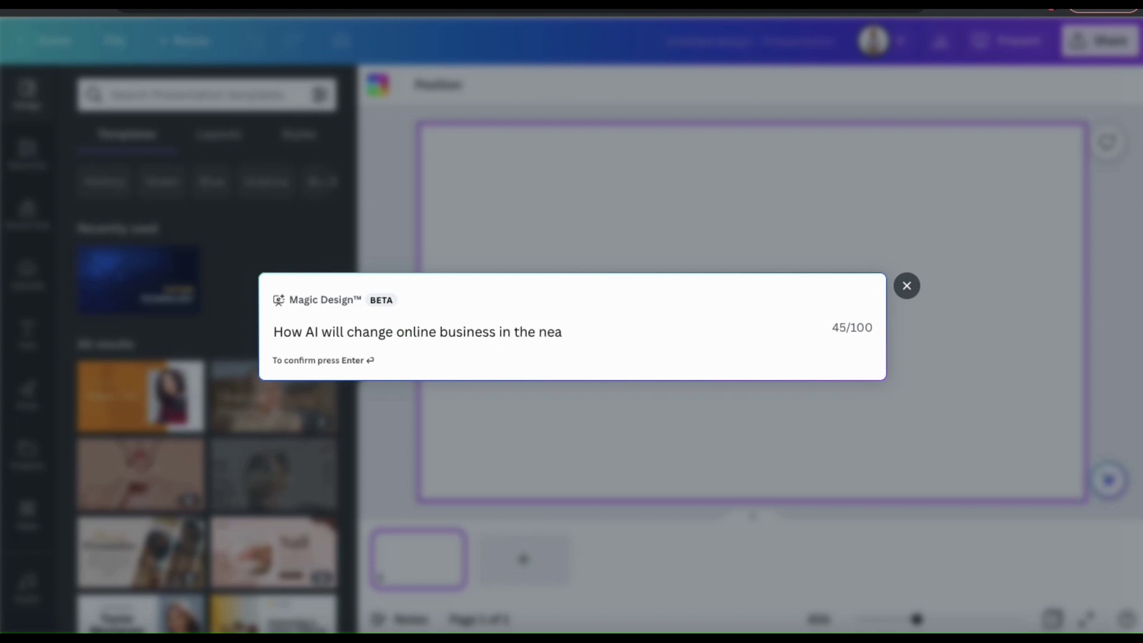
text(future.)
Submit the online-business topic to generate eight Magic Design template styles
key(Return)
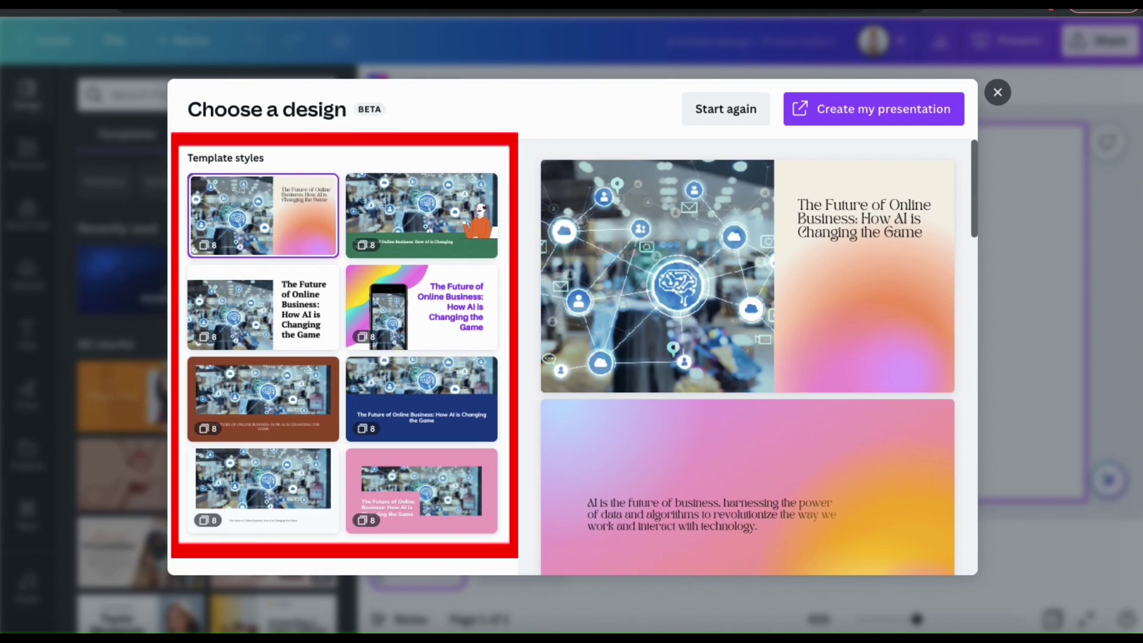
Preview the green illustrated and white styles, then settle on the colourful phone-image style
click(413, 239)
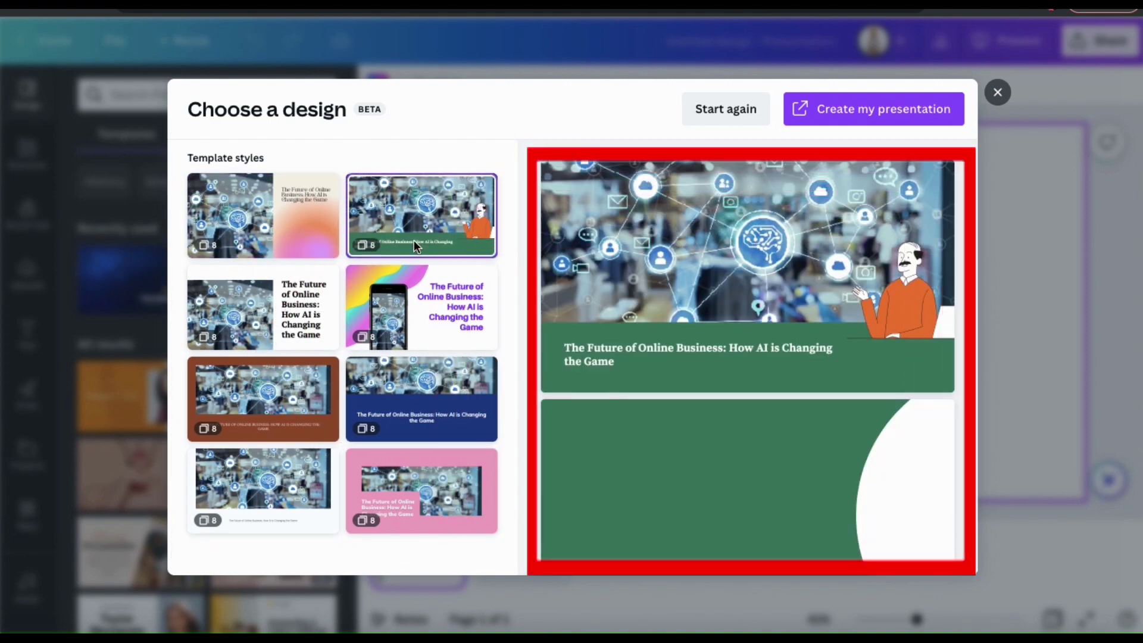
click(319, 304)
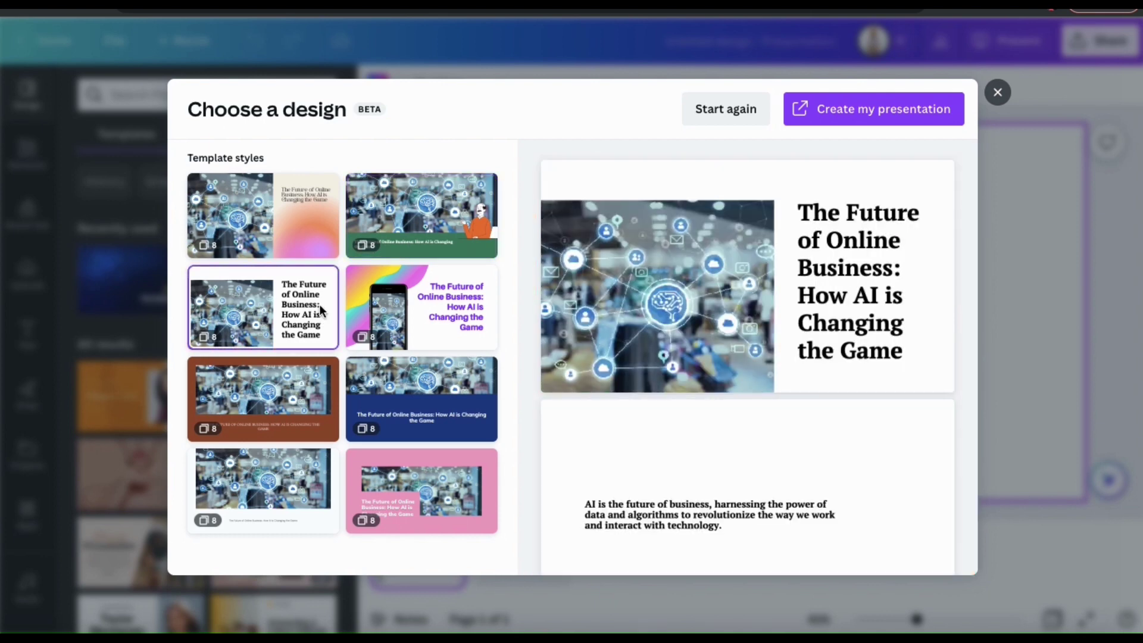
click(402, 307)
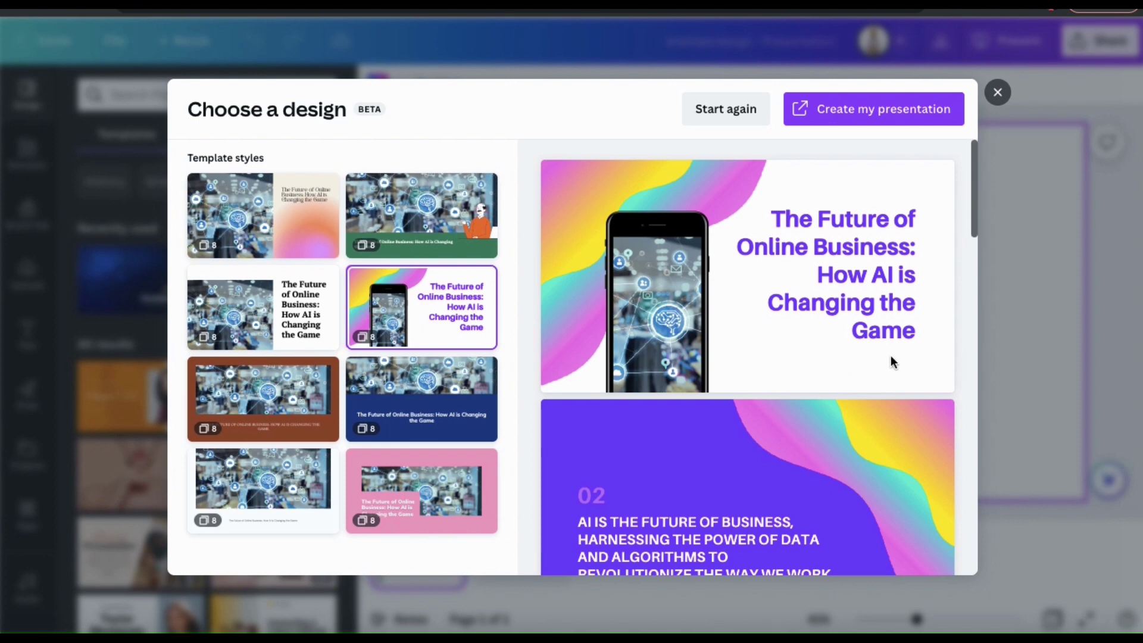
scroll(891, 355, down, 3)
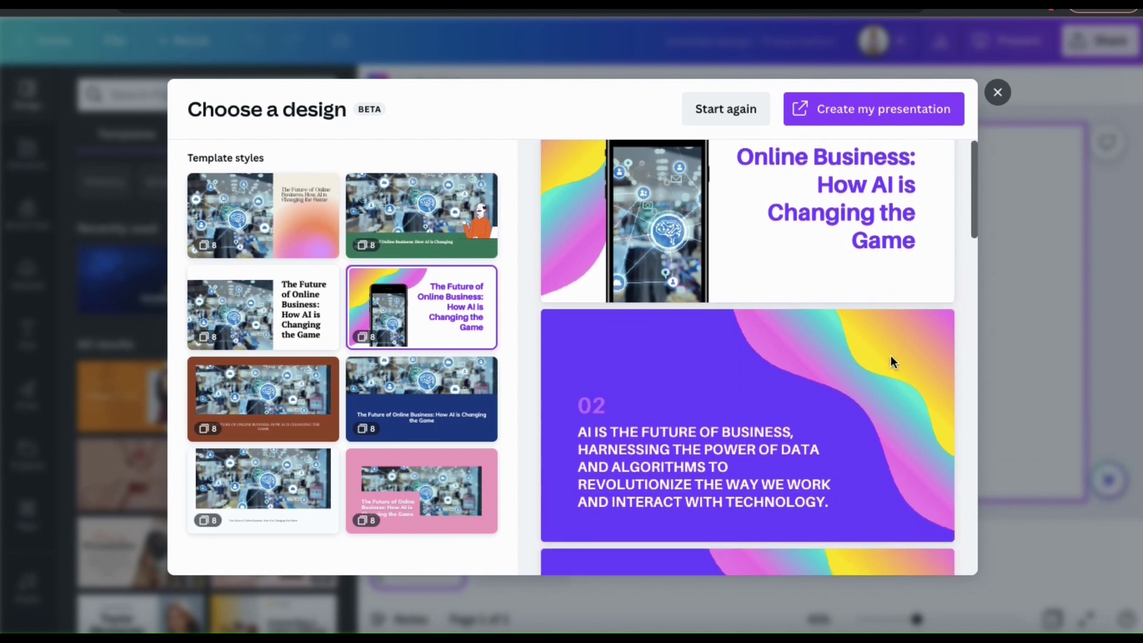
scroll(891, 361, down, 1)
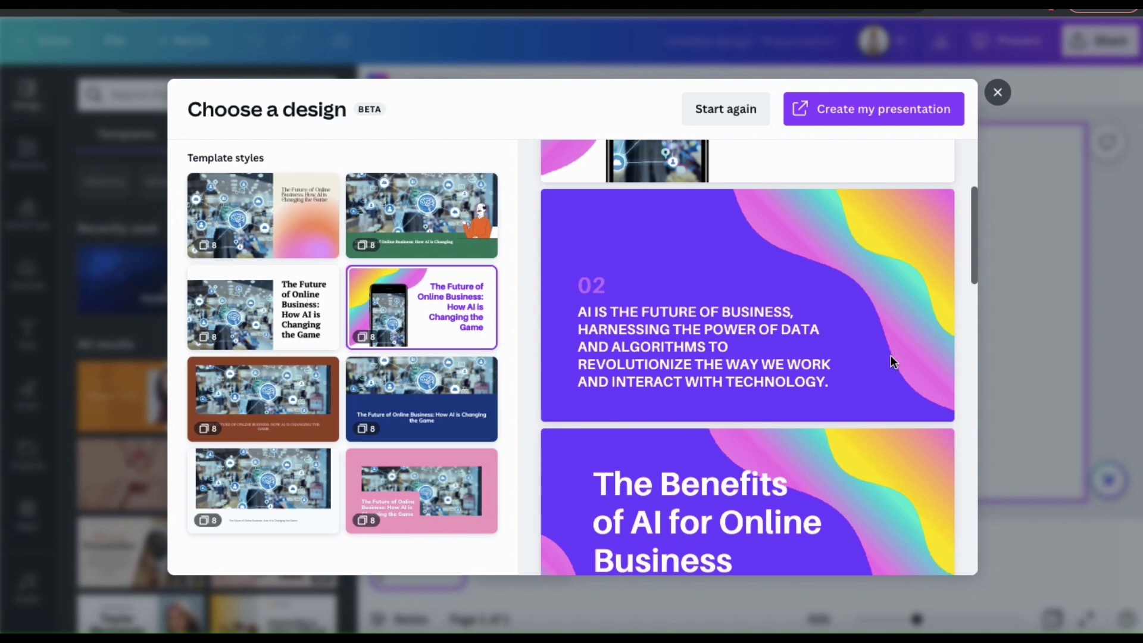
scroll(891, 360, down, 3)
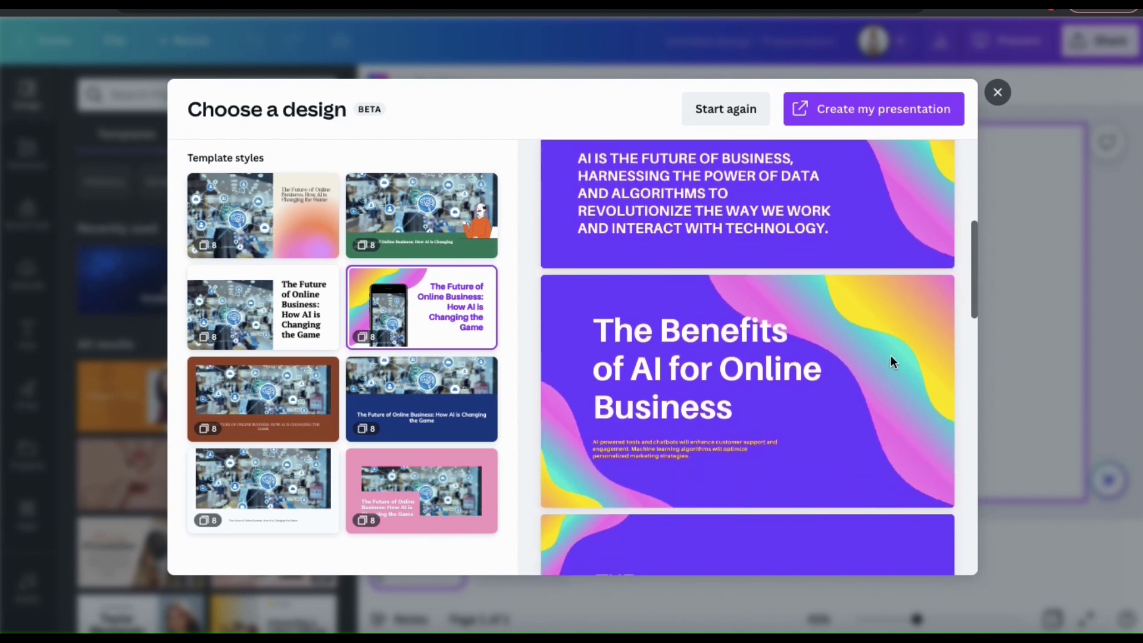
scroll(891, 360, down, 4)
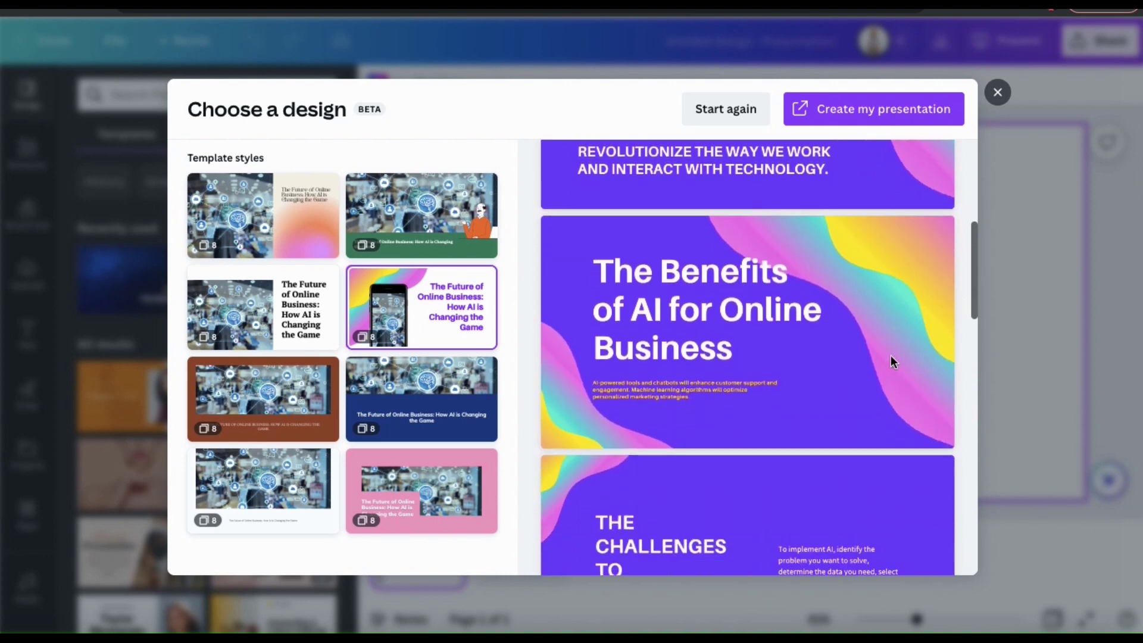
scroll(891, 362, down, 2)
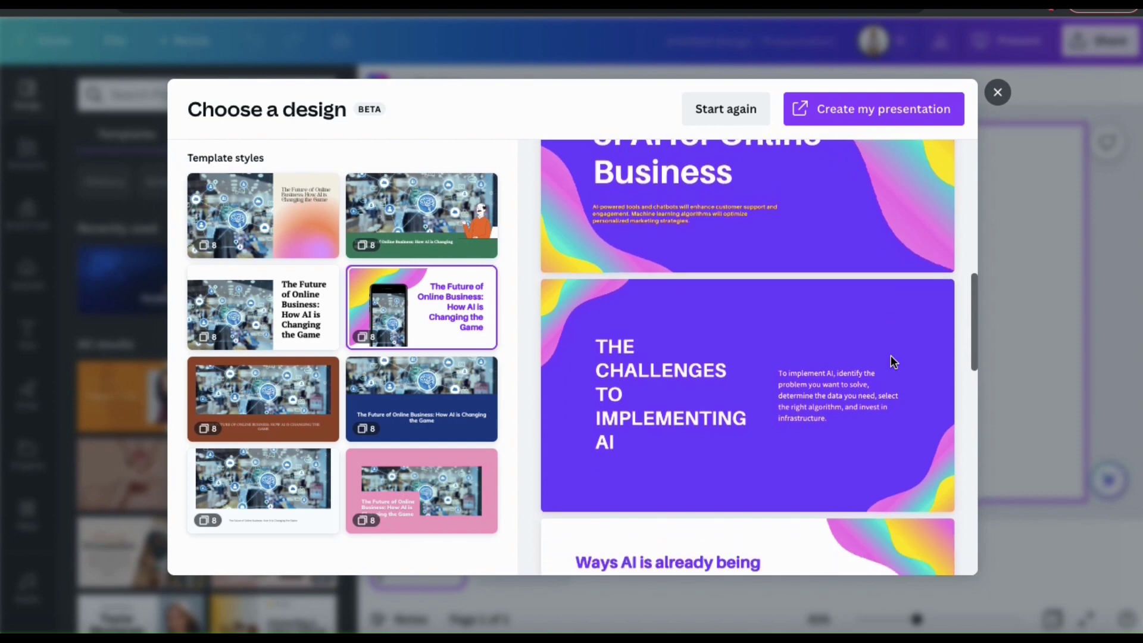
scroll(900, 363, down, 4)
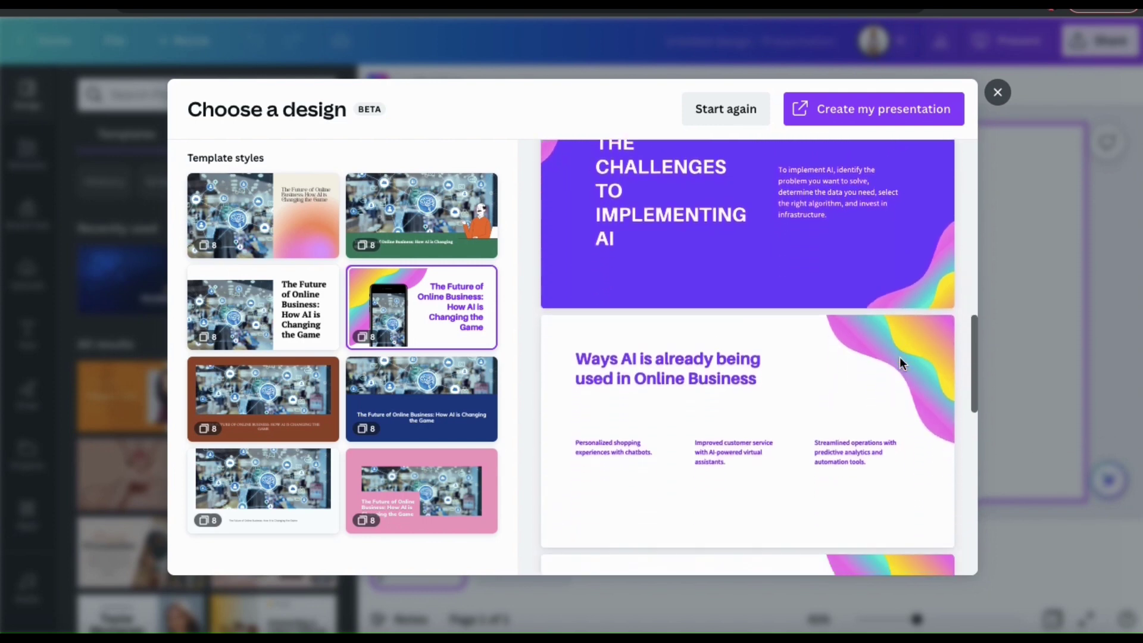
scroll(900, 363, down, 1)
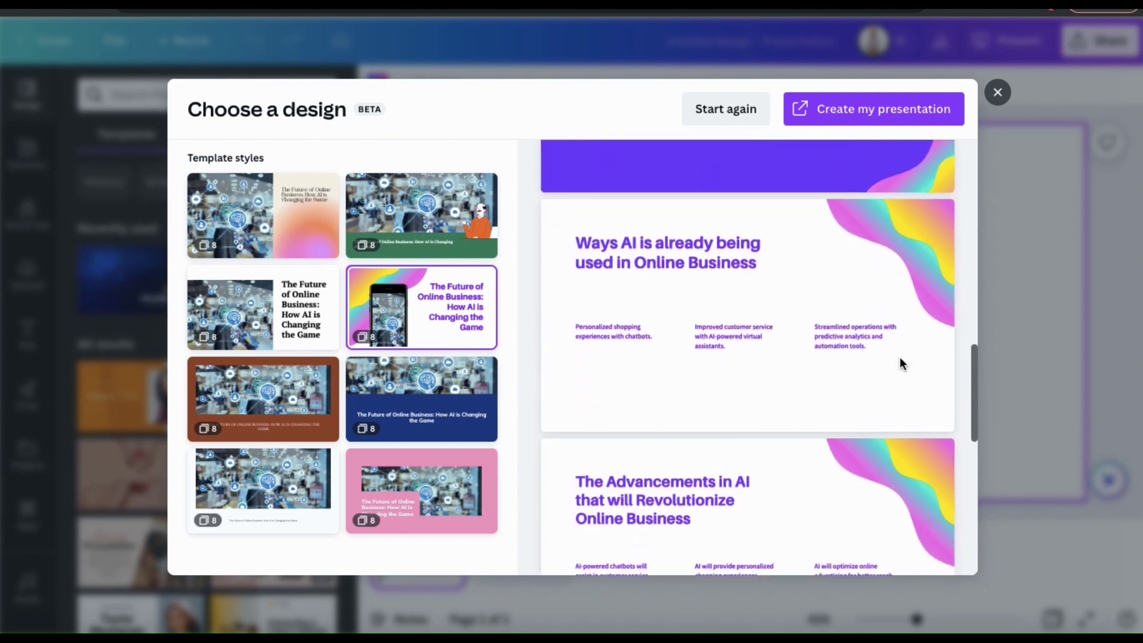
scroll(900, 363, down, 4)
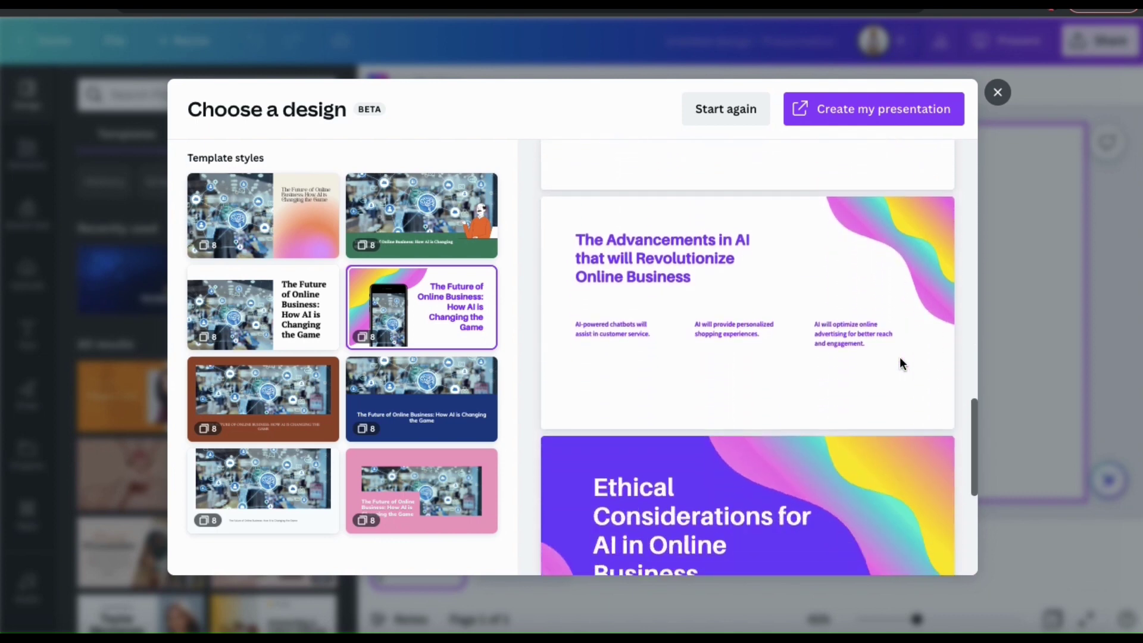
scroll(901, 363, down, 3)
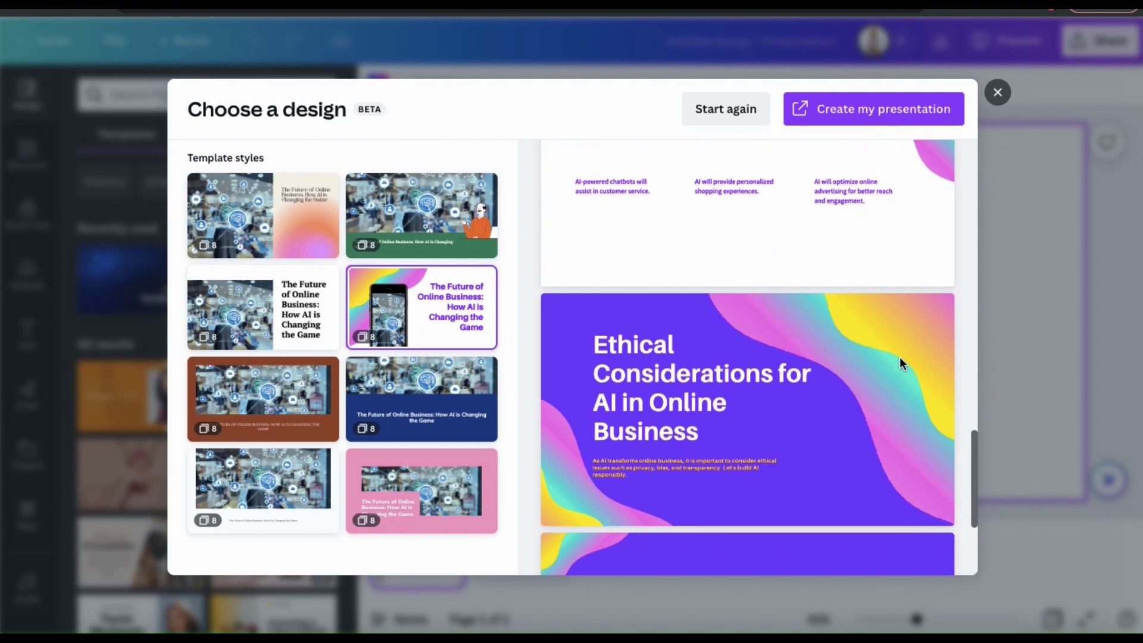
scroll(900, 361, down, 2)
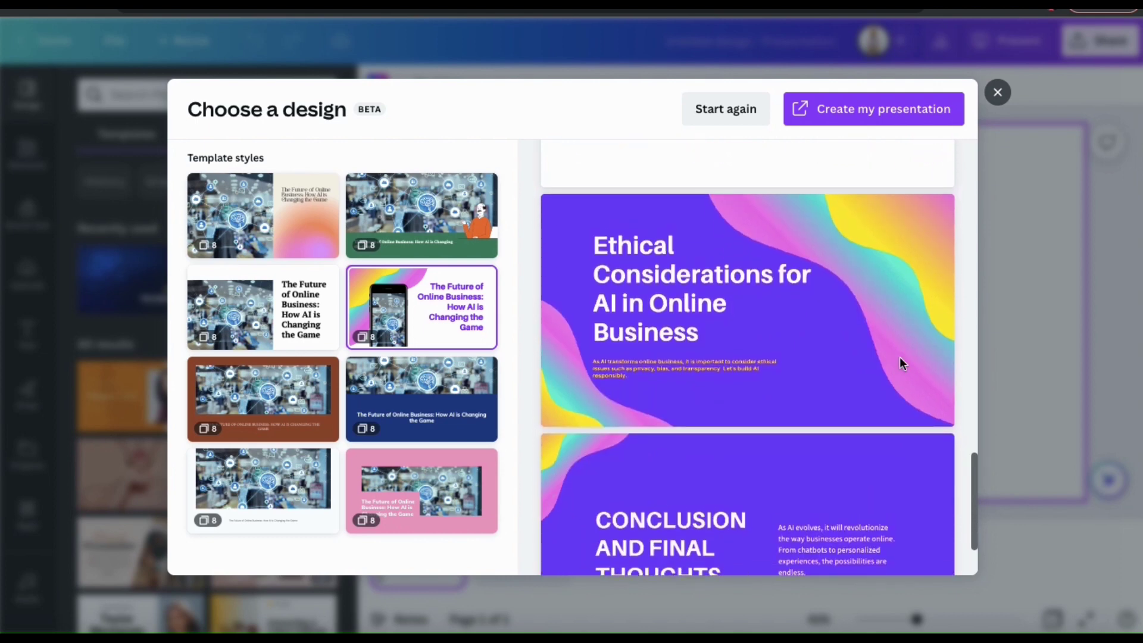
scroll(900, 358, down, 2)
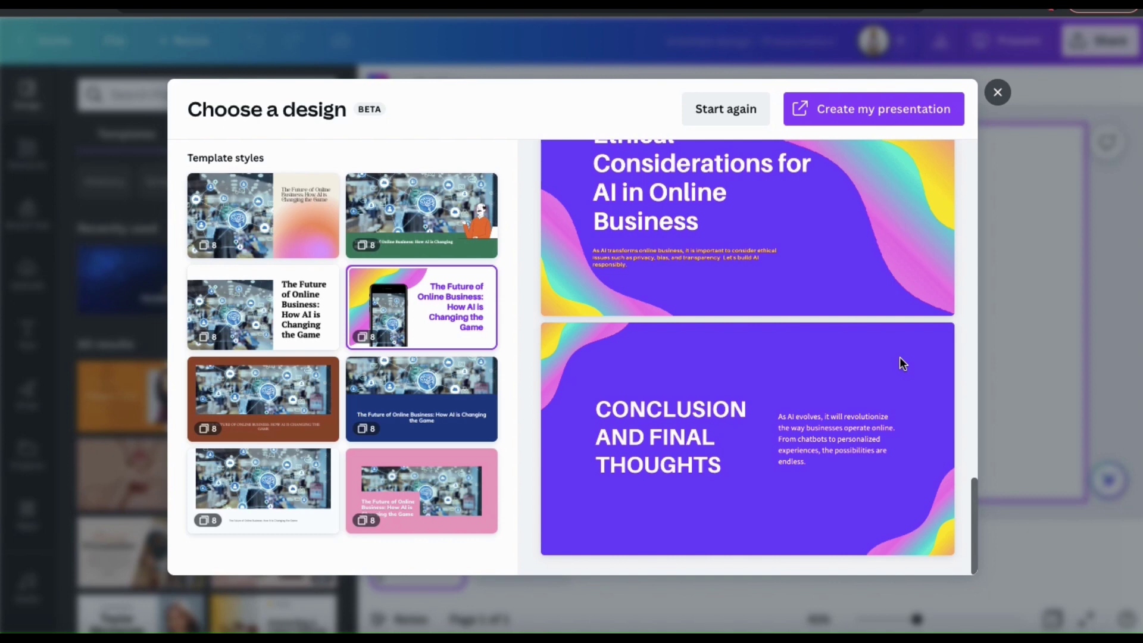
Create the eight-page colourful deck and retitle slide 1 'How AI will Make Online Business Easier'
click(890, 118)
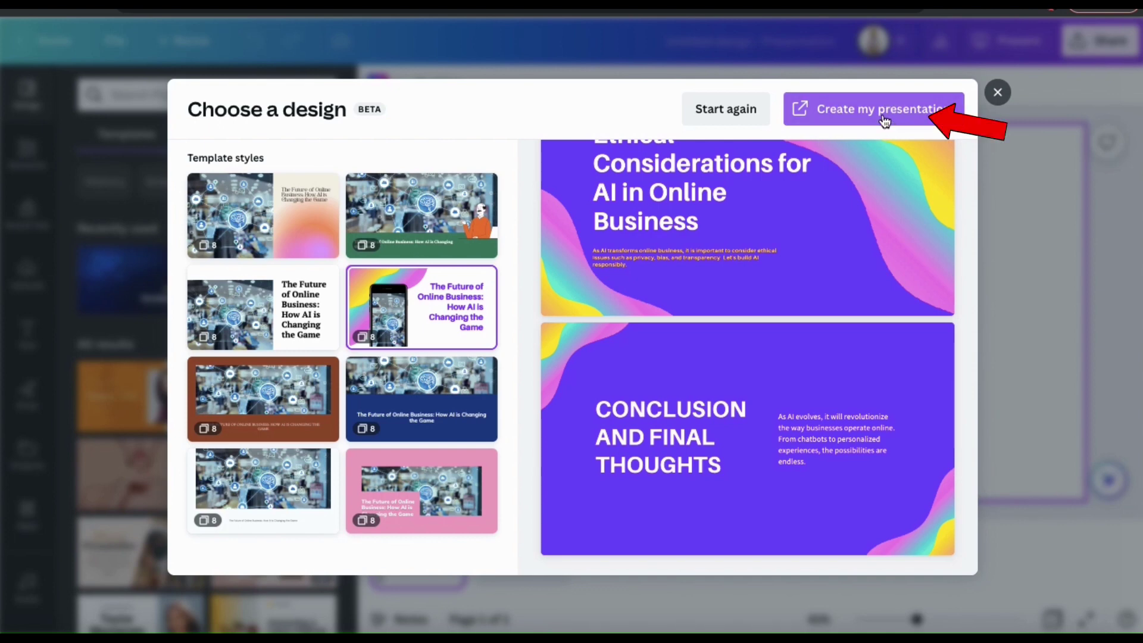
click(886, 121)
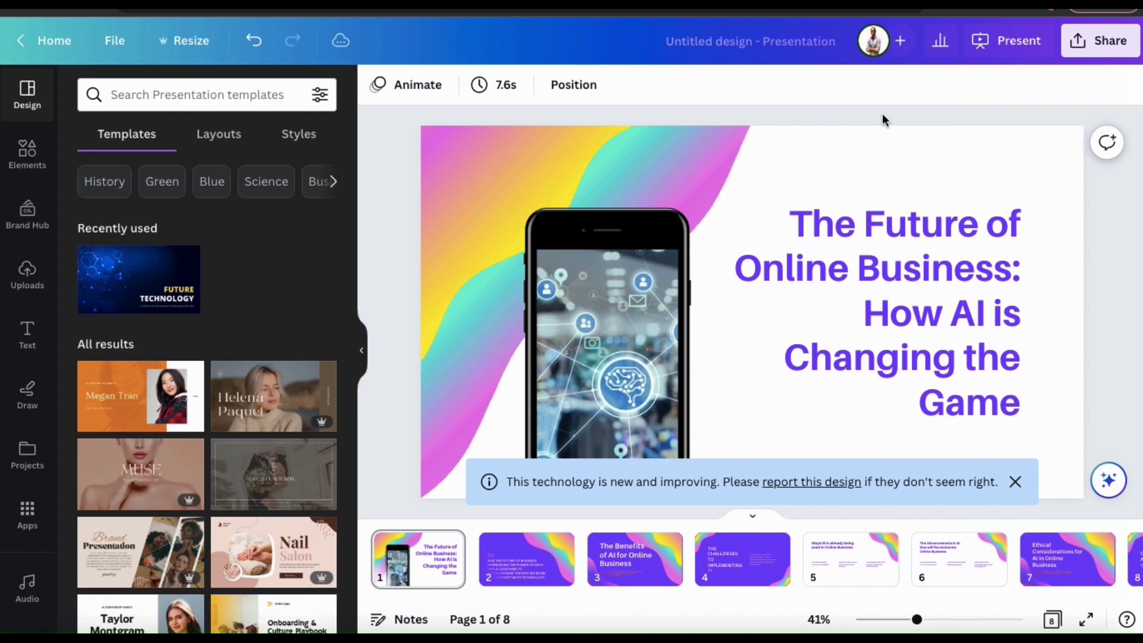
click(980, 355)
drag(990, 317, 1019, 411)
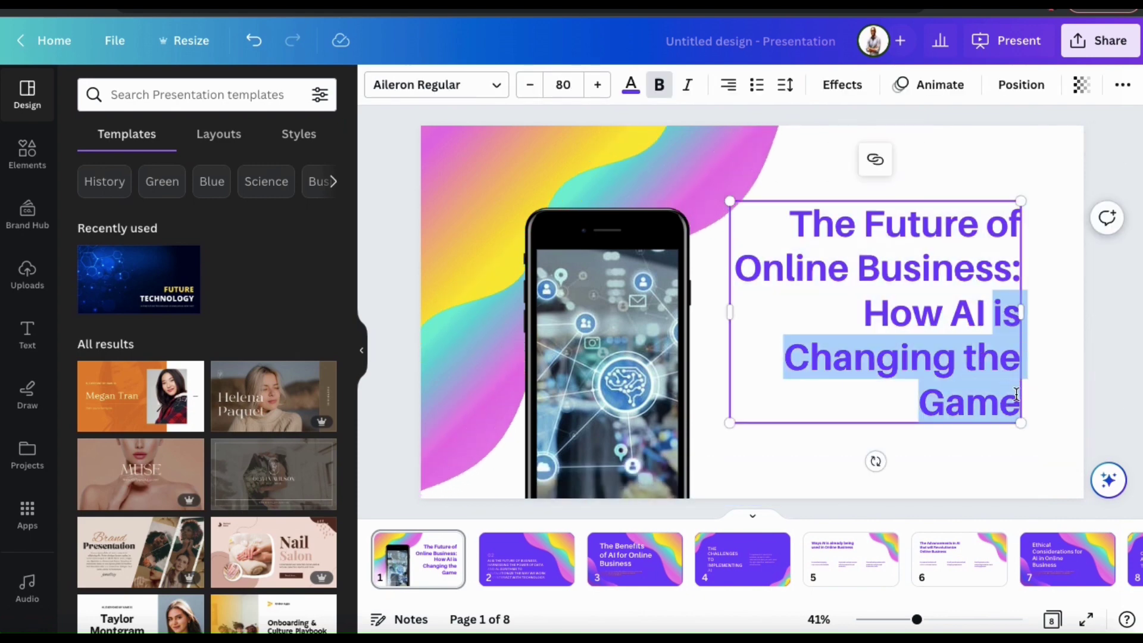
text(will)
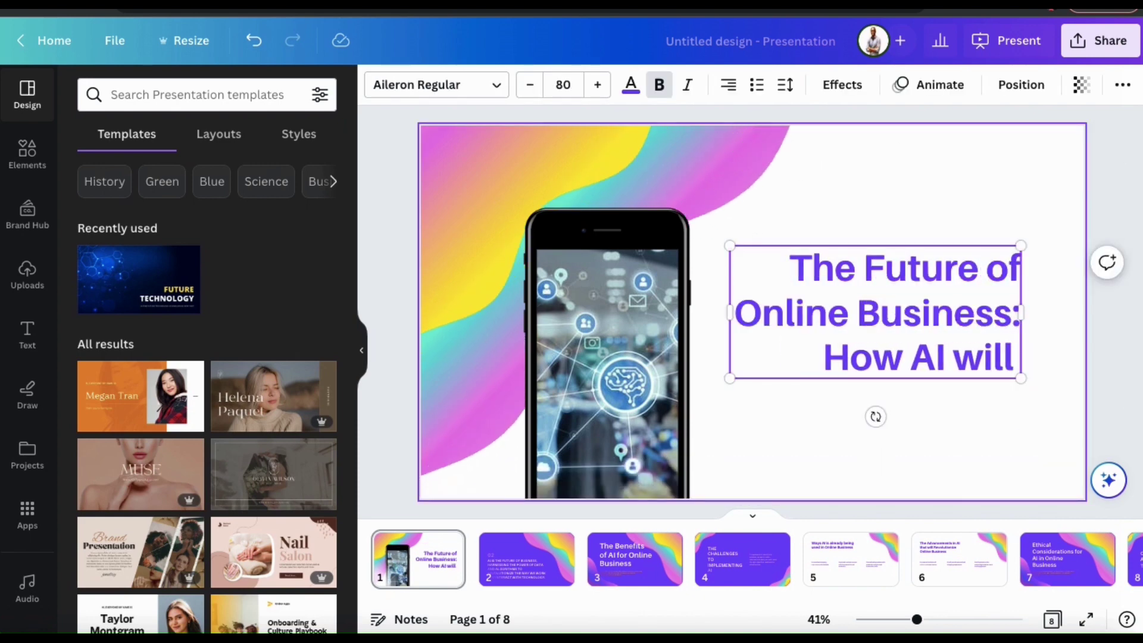
text( Make Online Business Easier)
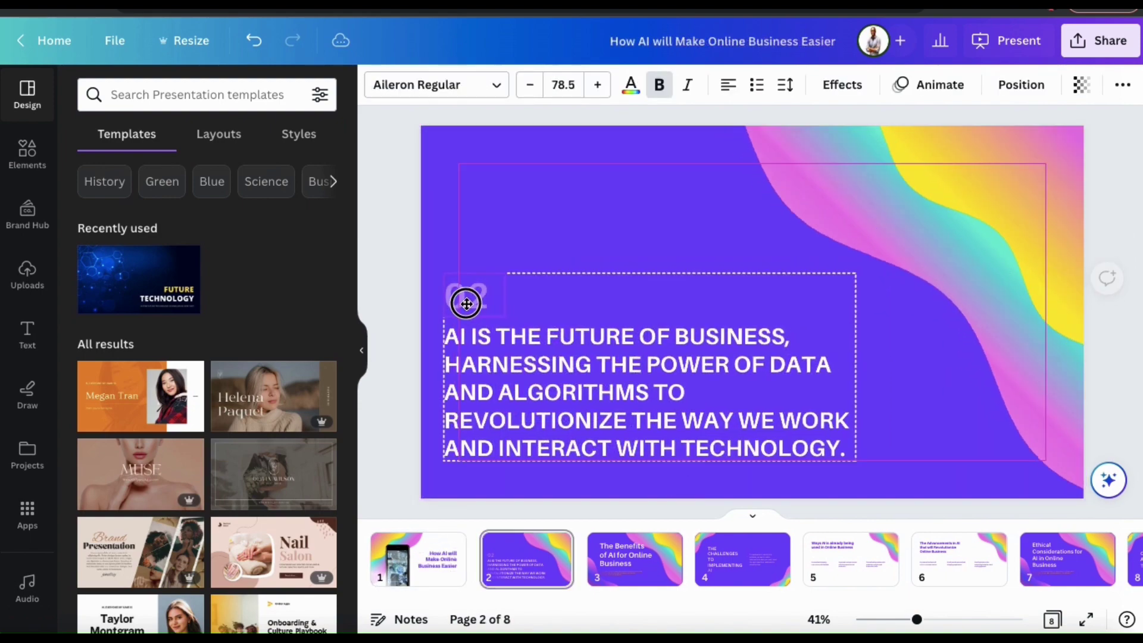
key(Tab)
key(Tab)
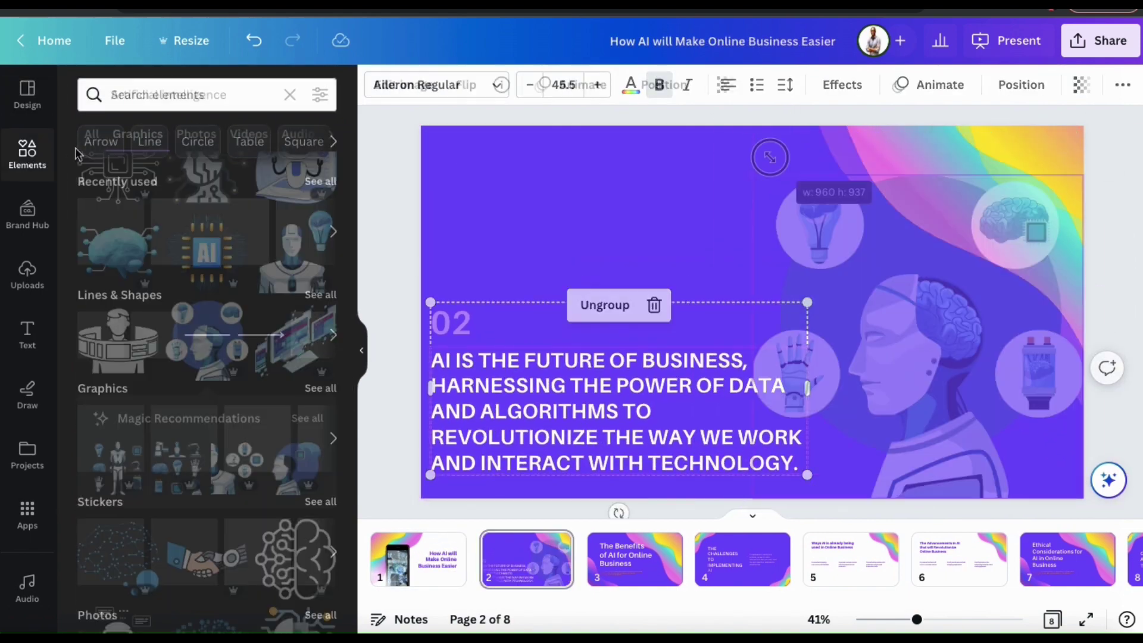
Add the blue low-poly brain graphic to slide 2 and shrink it to sit above the text
drag(812, 170, 798, 219)
click(733, 214)
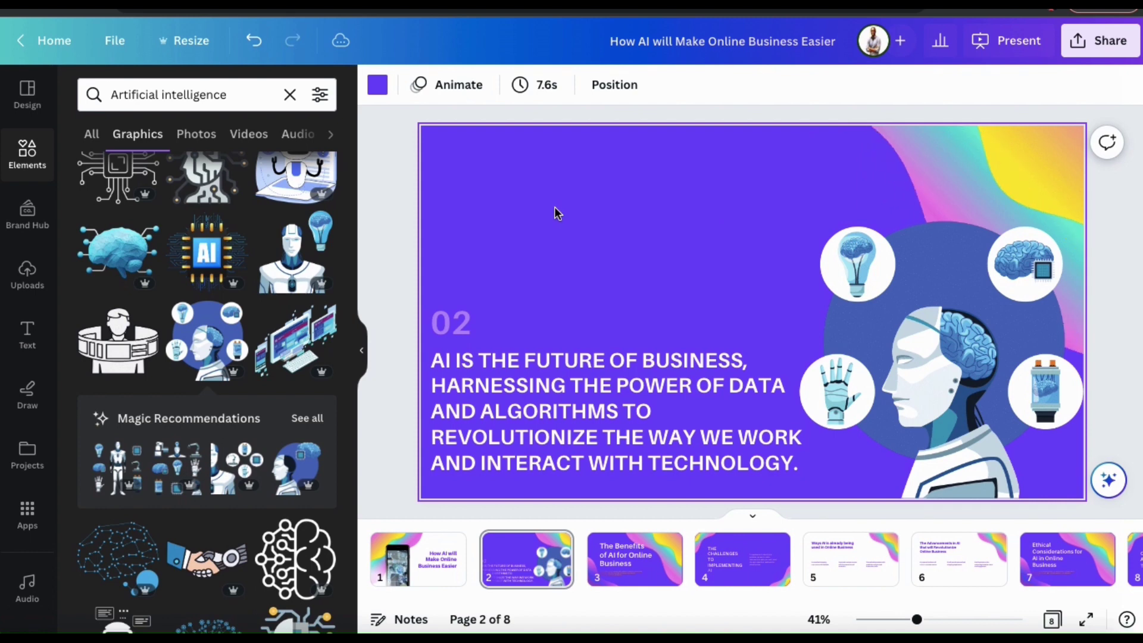
click(118, 250)
drag(928, 437, 762, 316)
click(953, 202)
click(1099, 300)
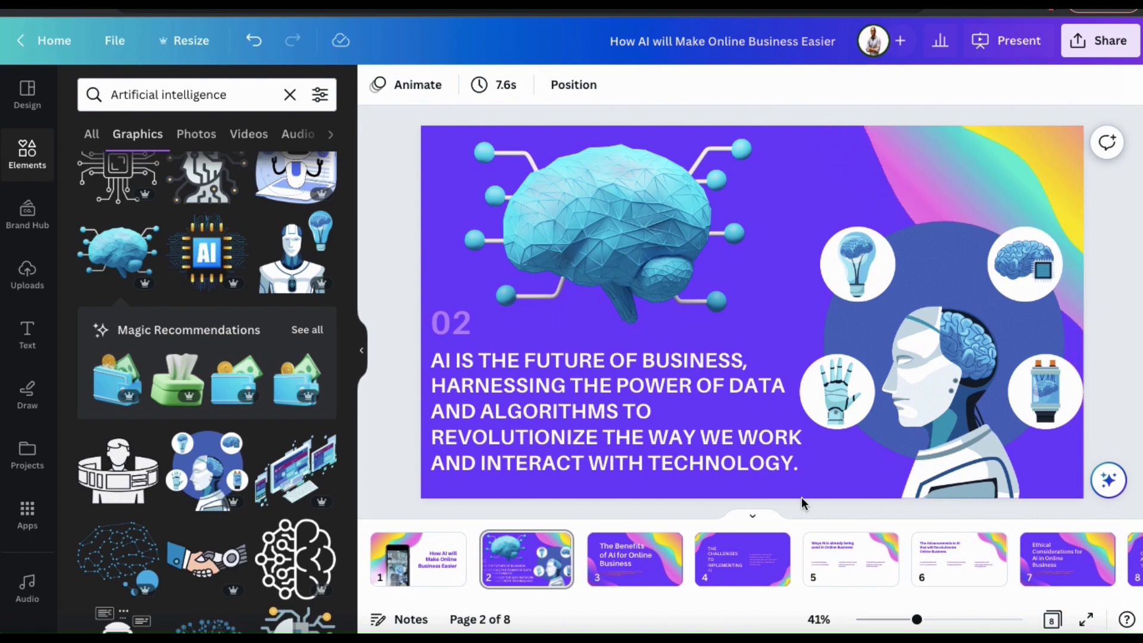
Place an Artificial intelligence robot photo across the title slide and make the title text white
click(442, 583)
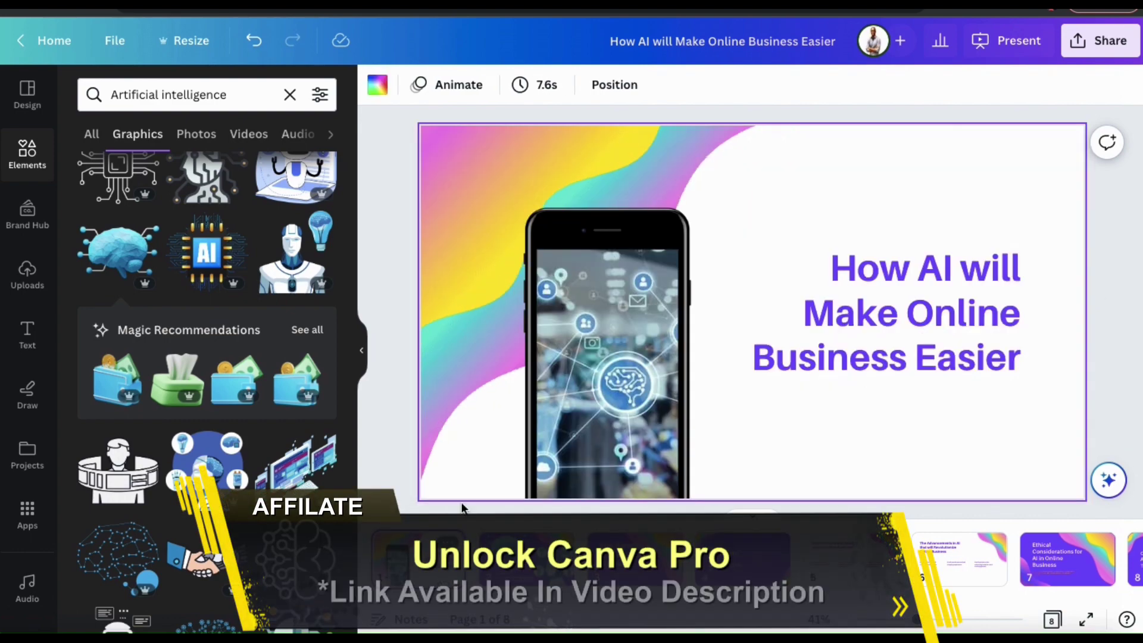
click(157, 93)
key(Return)
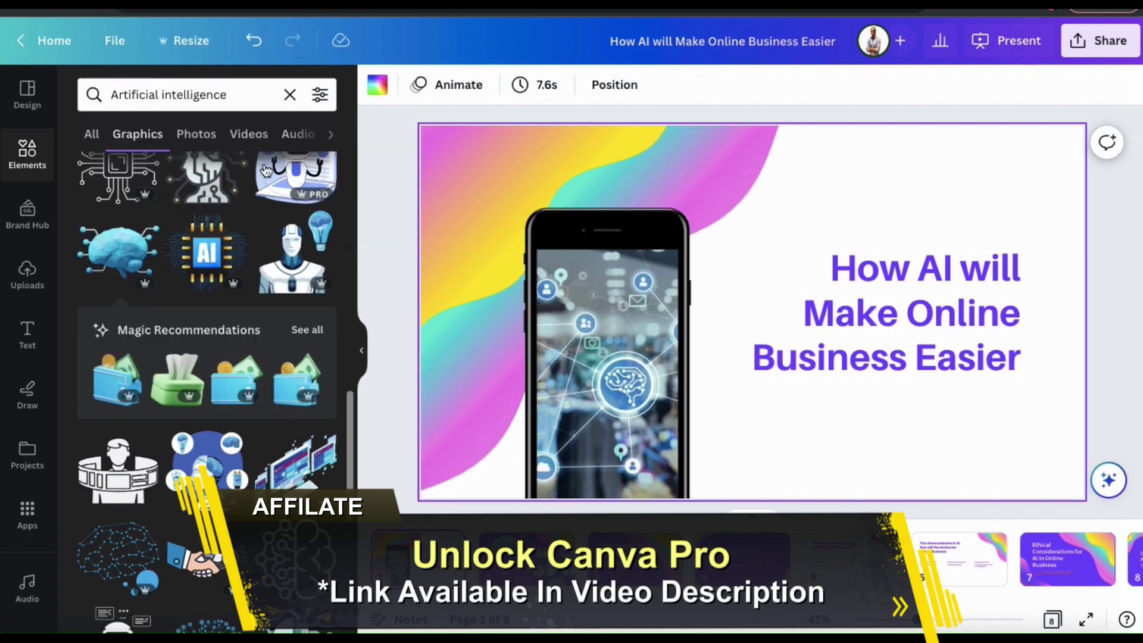
click(197, 134)
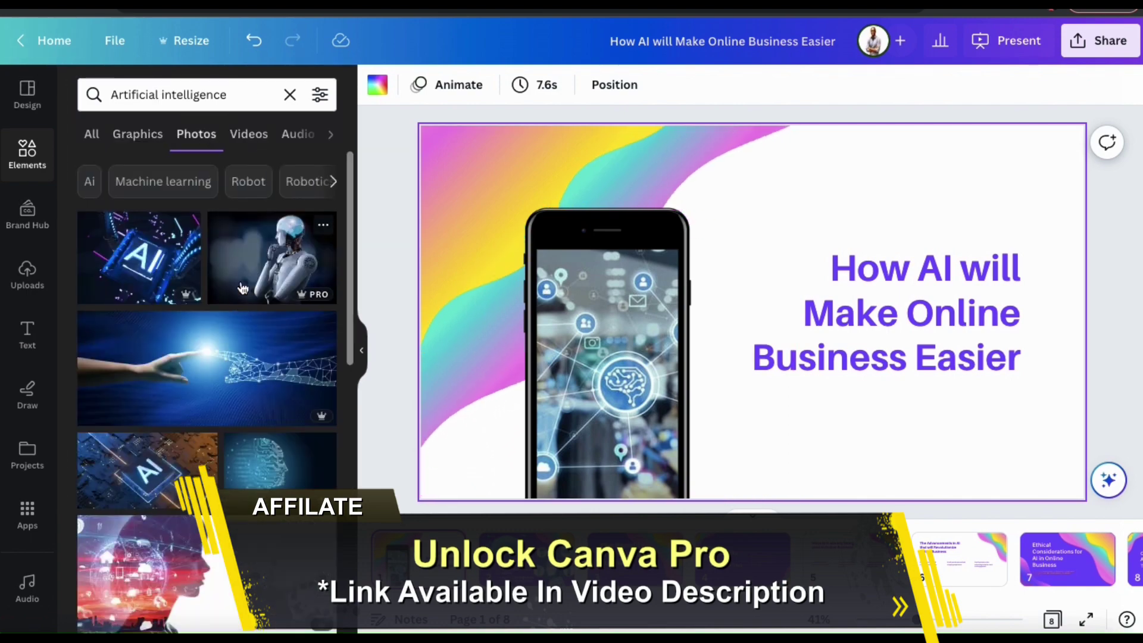
drag(241, 294, 1065, 365)
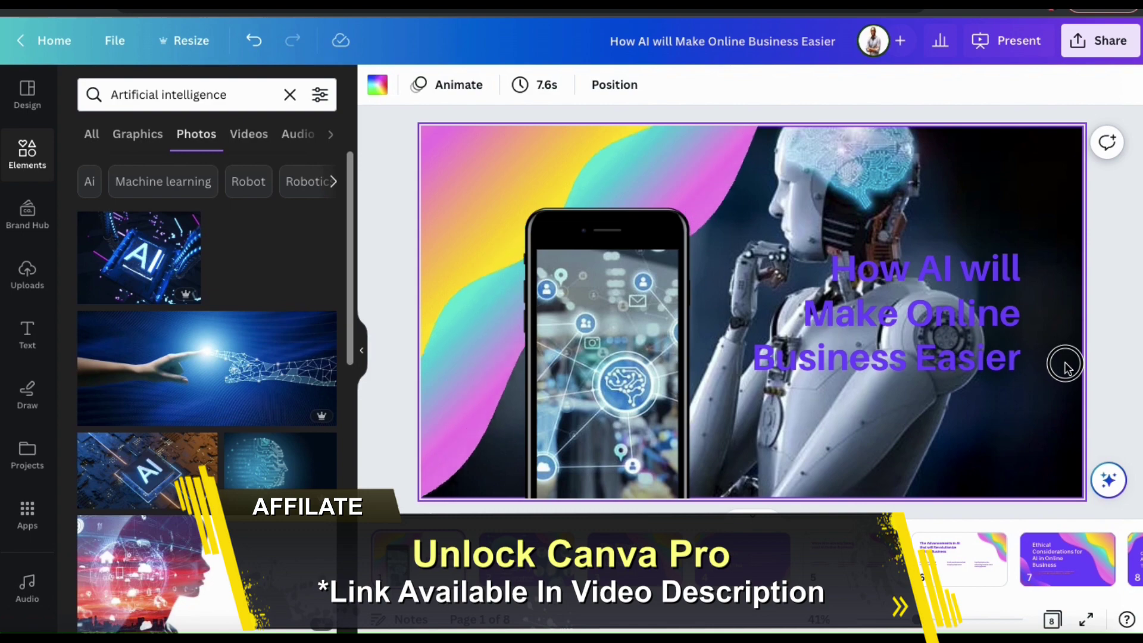
drag(776, 254, 823, 360)
click(630, 85)
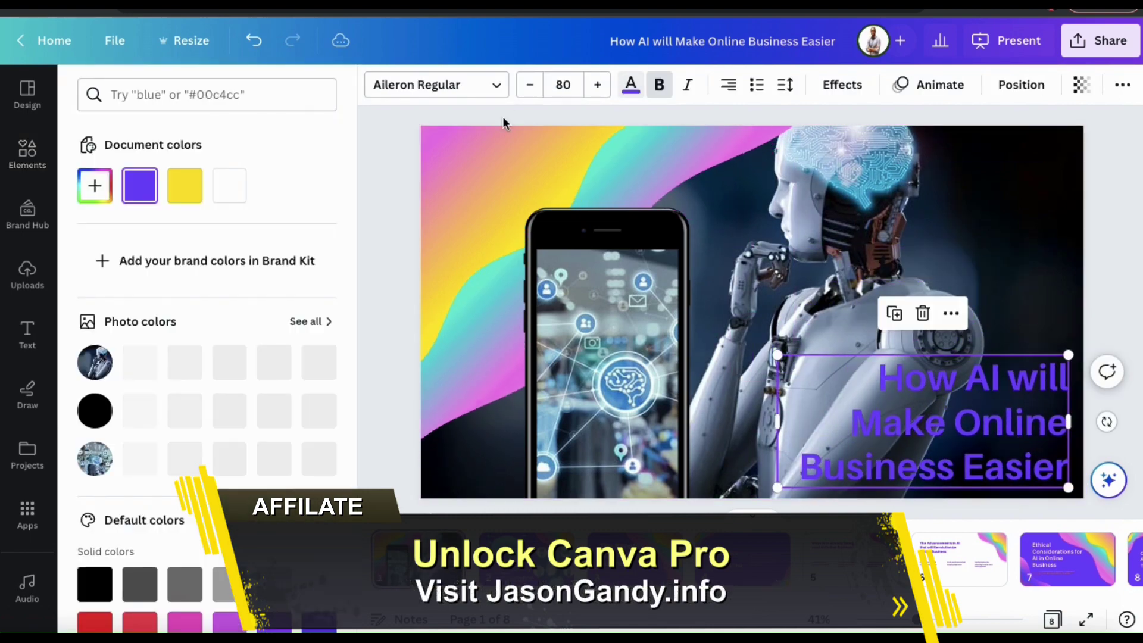
click(229, 183)
Shrink the gradient shape into the top-left corner and fill the phone screen with the glowing AI photo
click(539, 165)
click(548, 175)
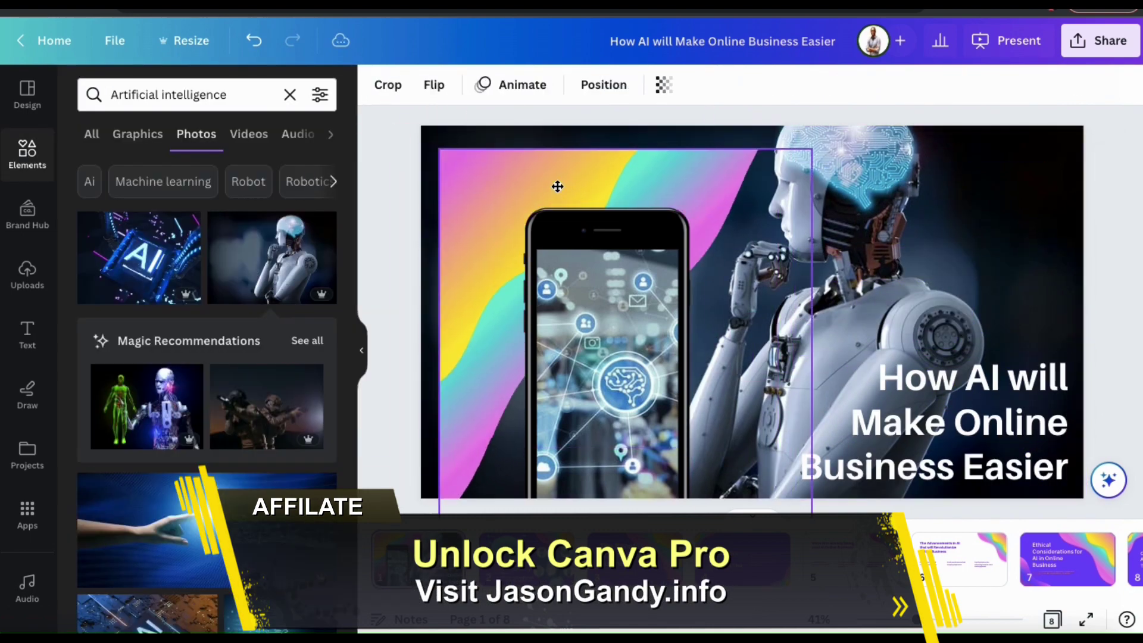
drag(794, 499, 648, 352)
click(601, 297)
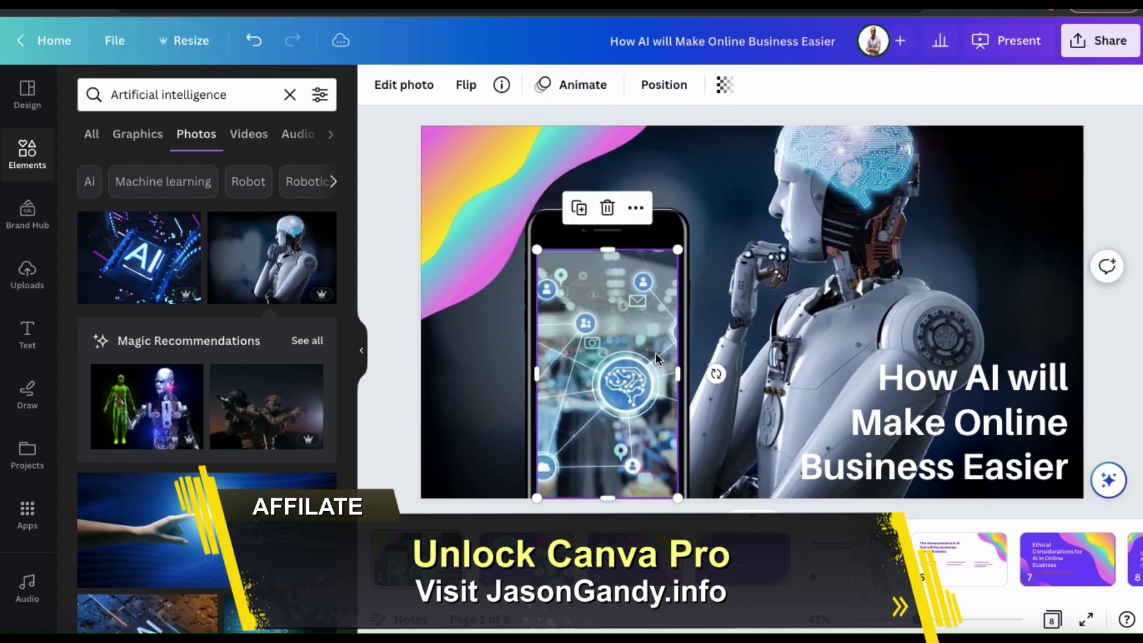
drag(139, 258, 603, 362)
double_click(615, 350)
click(534, 209)
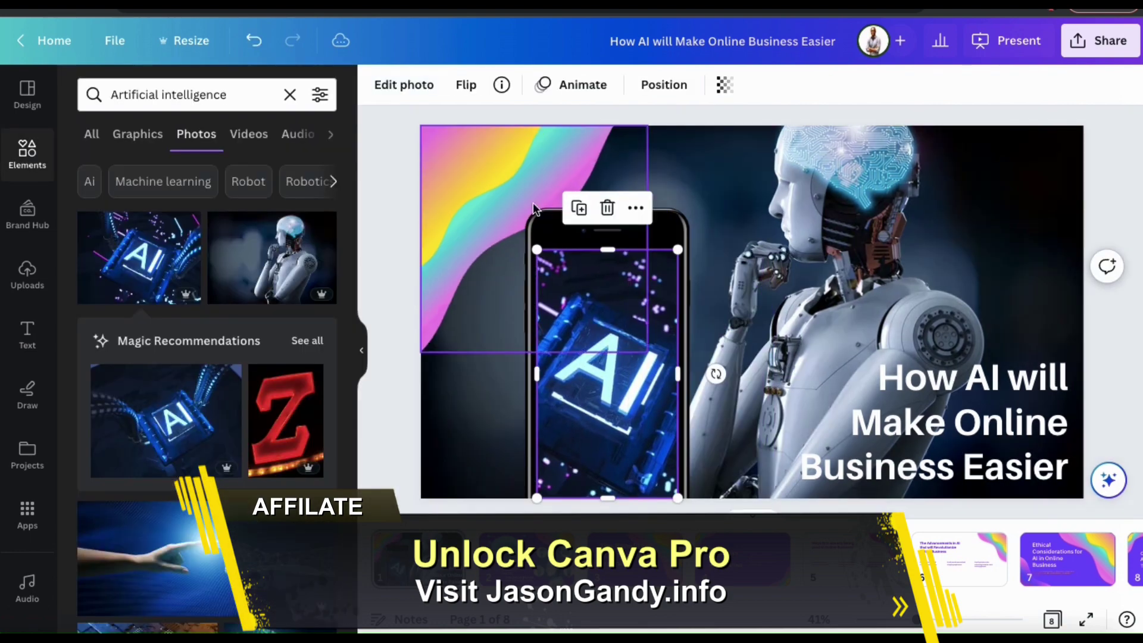
Replace the robot background with the purple brain photo and enlarge the title text
click(827, 280)
scroll(223, 397, down, 8)
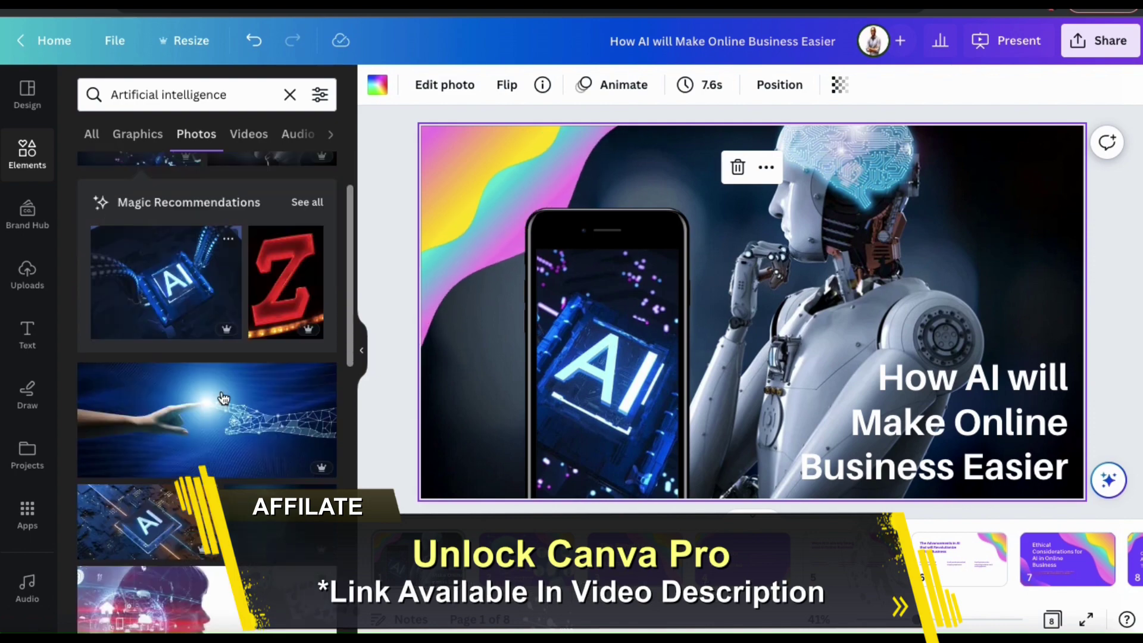
drag(274, 470, 439, 428)
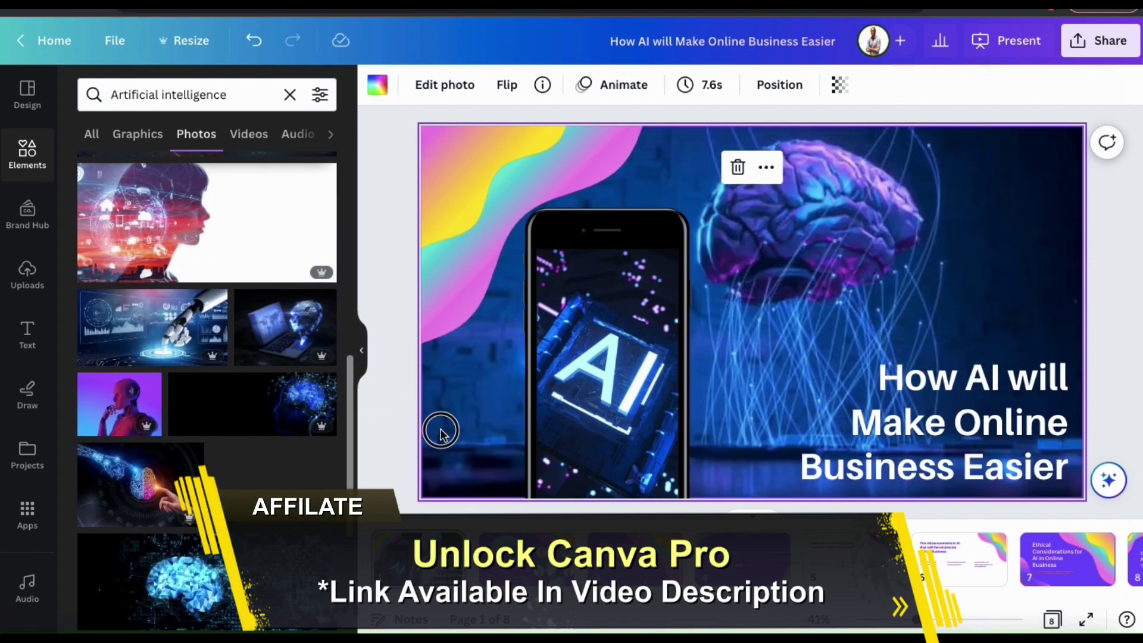
click(792, 369)
drag(749, 329, 705, 322)
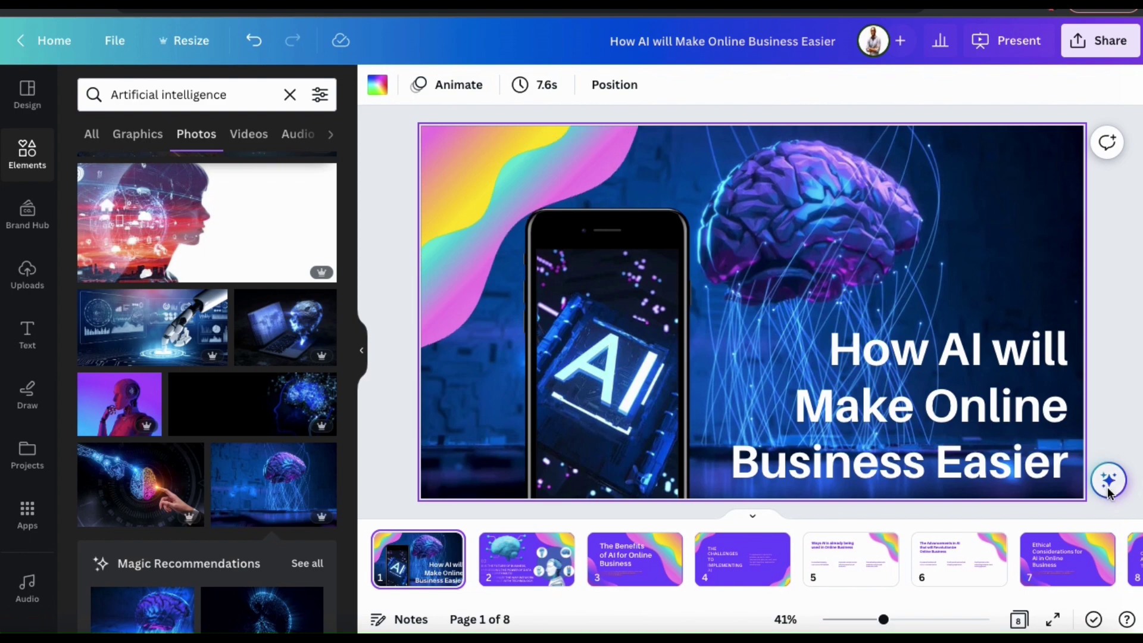
click(1109, 482)
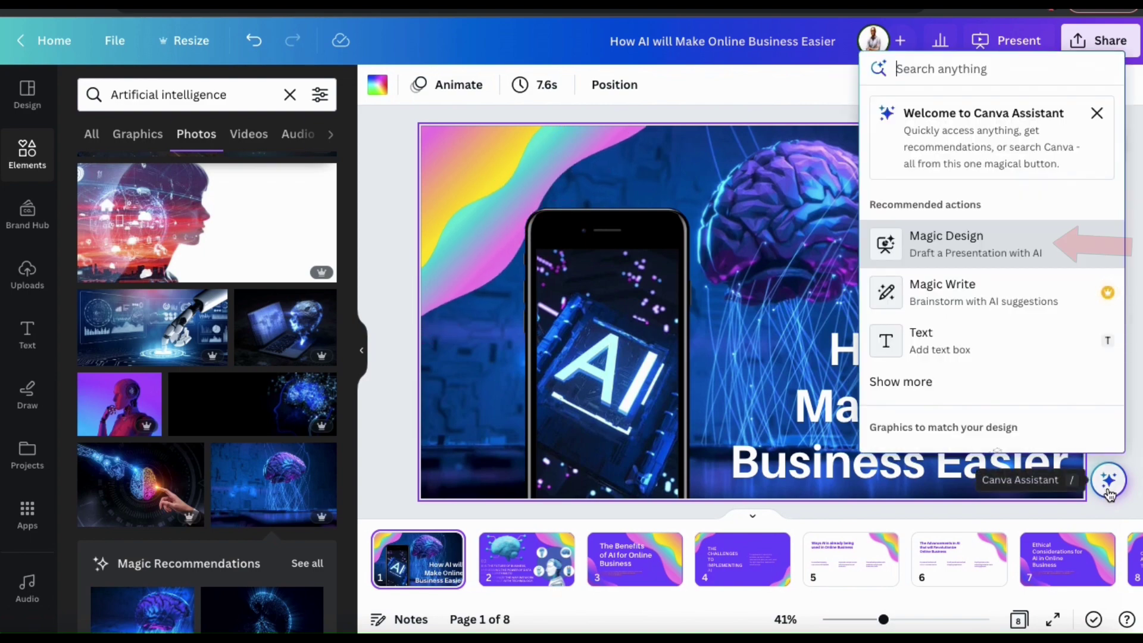
Generate Magic Design drafts for the topic 'How to train a dog to sit.'
click(1010, 248)
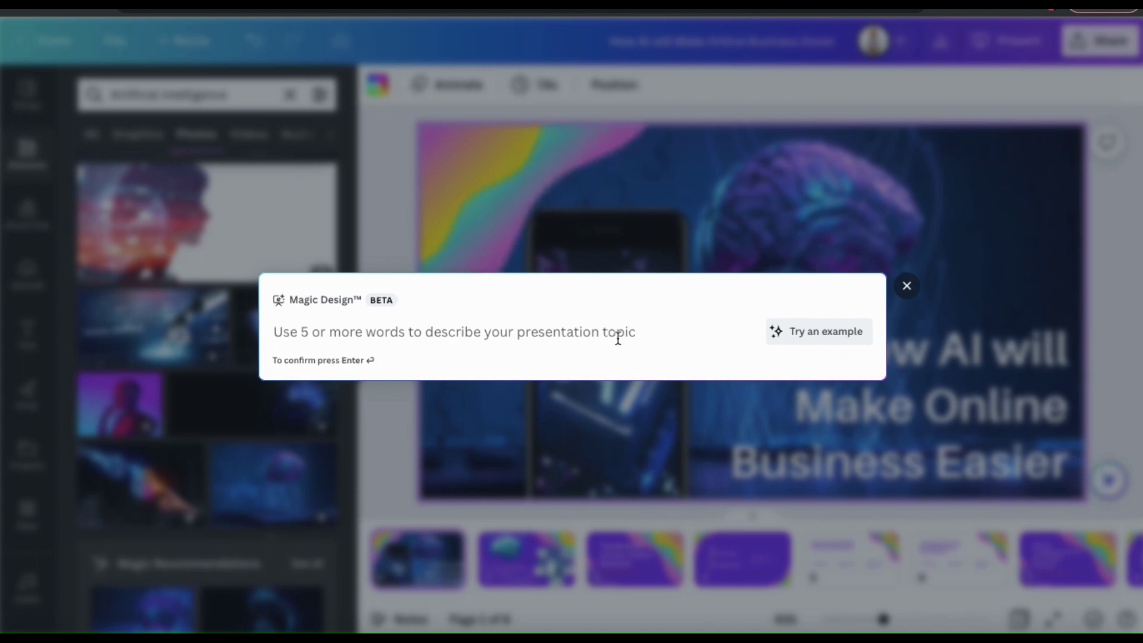
text(How to train a dog to sit.)
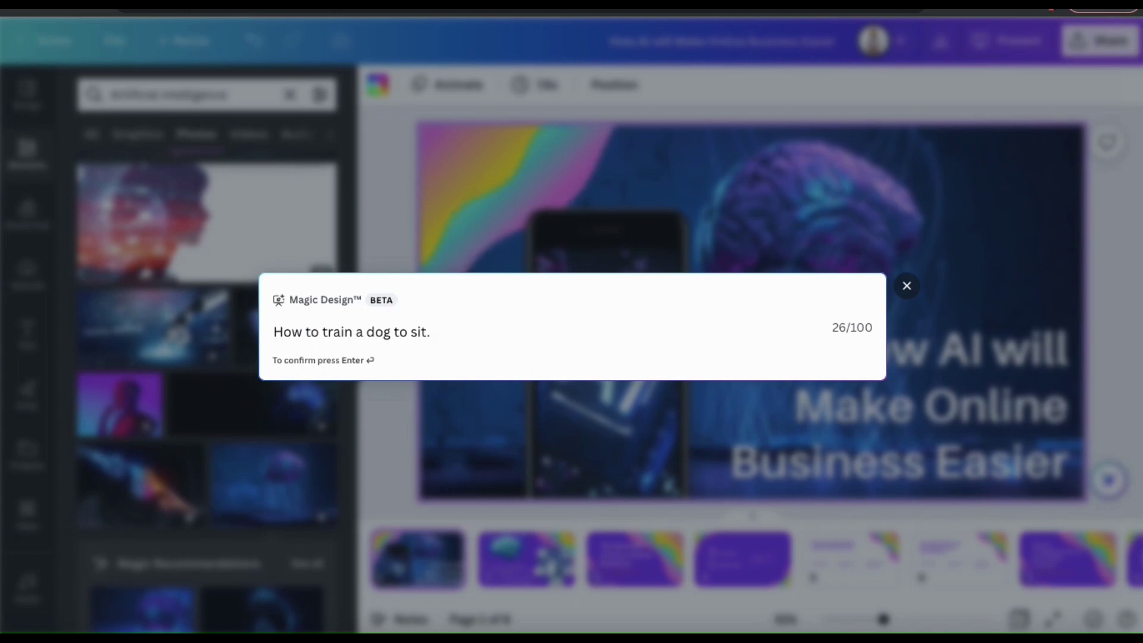
key(Return)
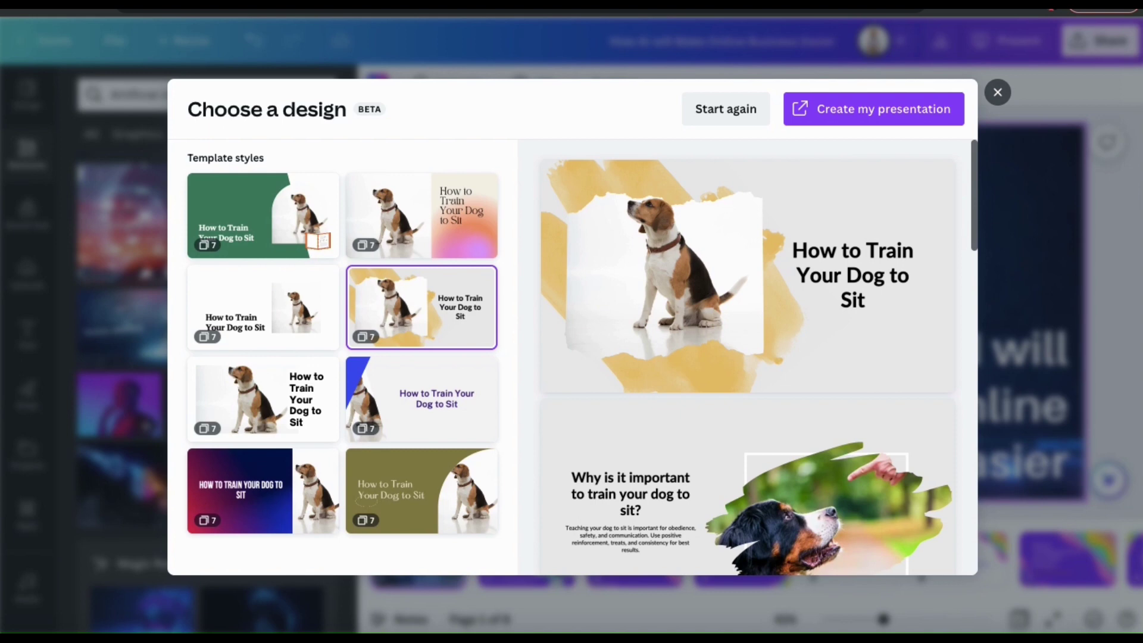
Preview the plain white and beagle-photo styles, scroll through the beagle deck's slides, then discard the drafts
click(273, 305)
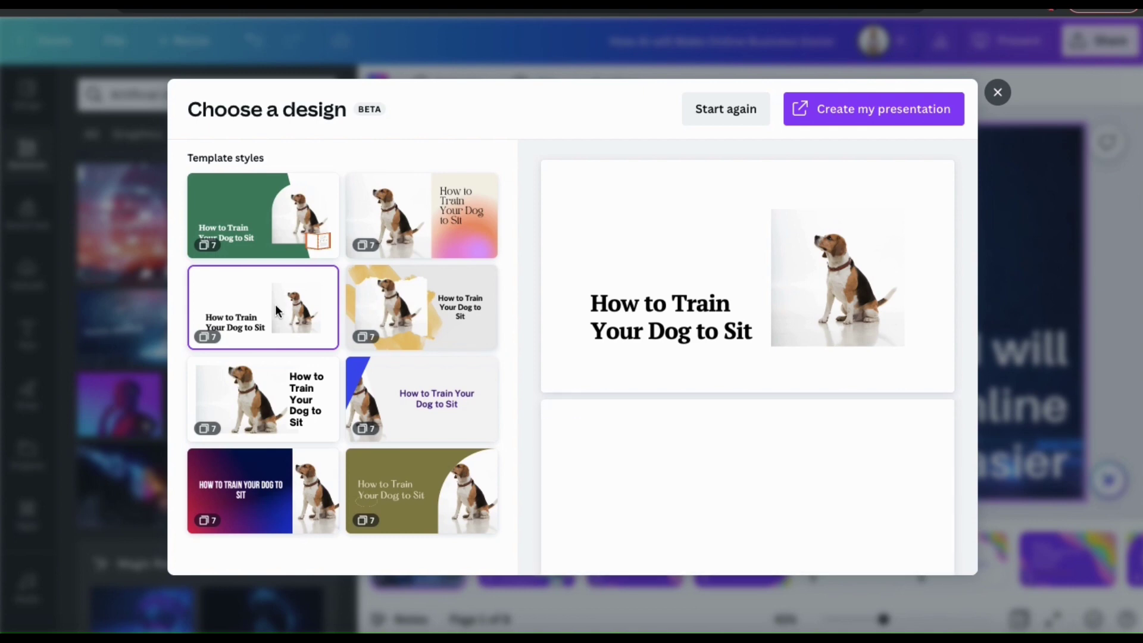
click(290, 394)
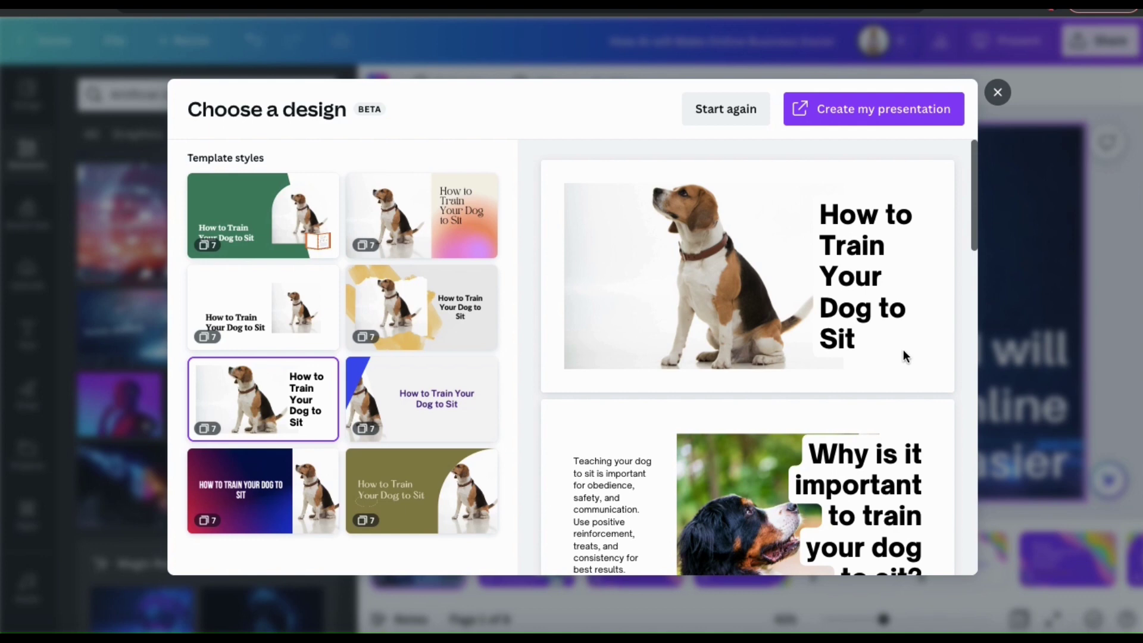
scroll(903, 350, down, 3)
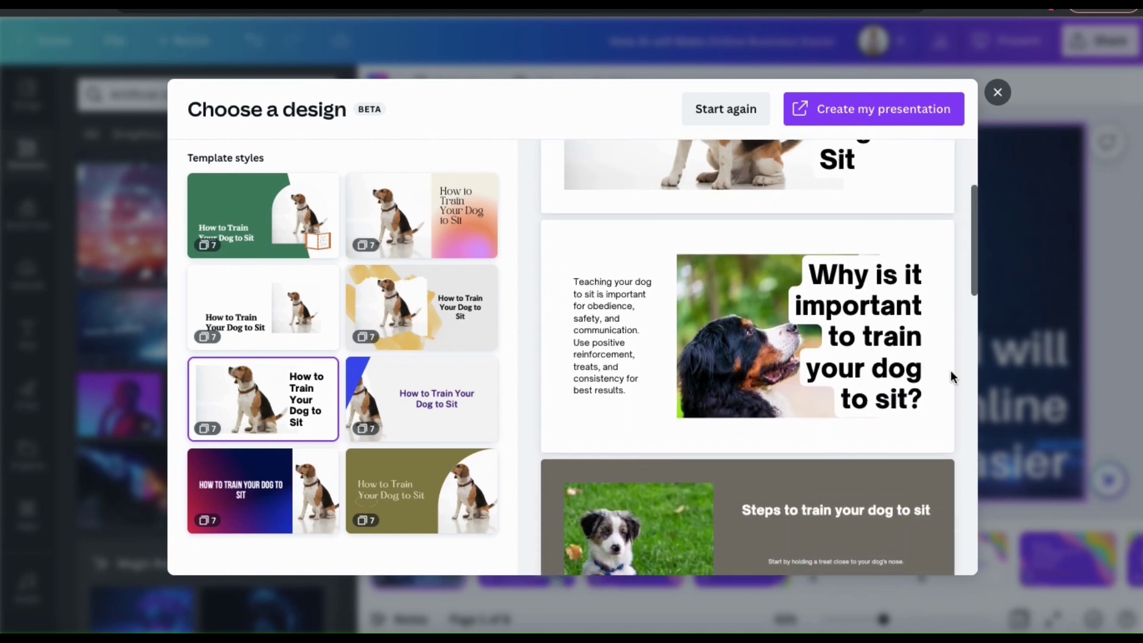
scroll(952, 374, down, 4)
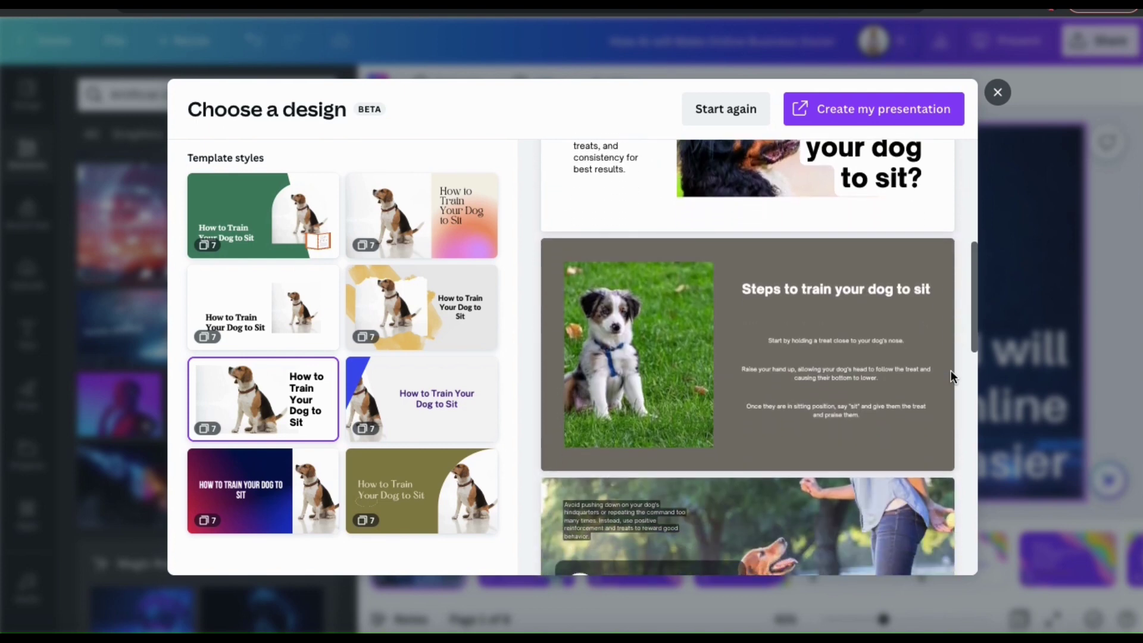
scroll(952, 374, down, 3)
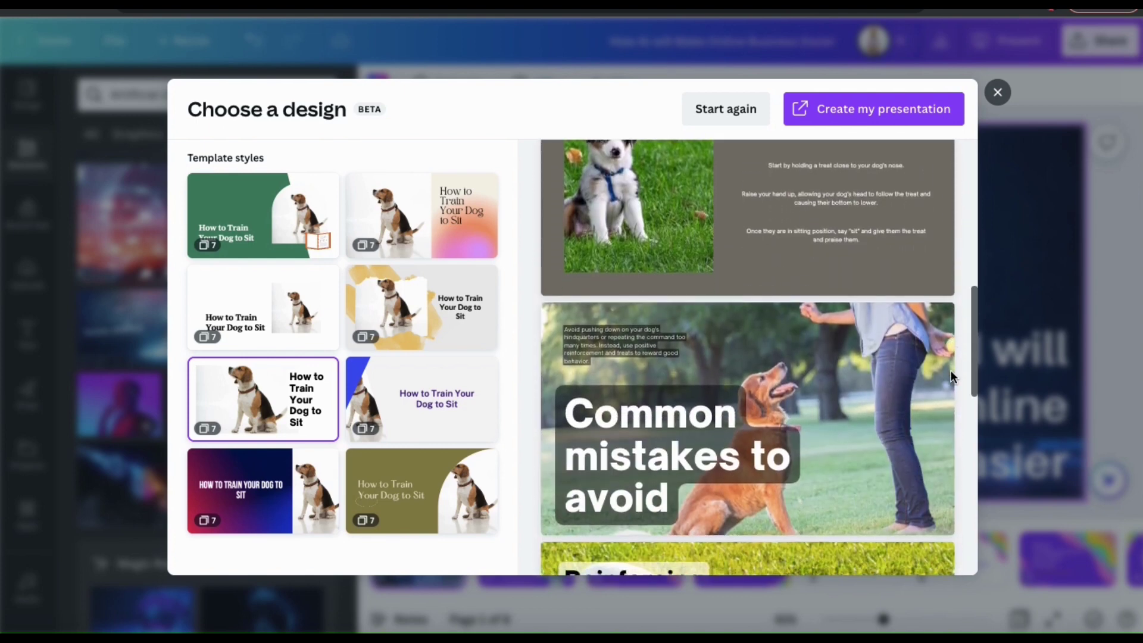
scroll(951, 372, down, 3)
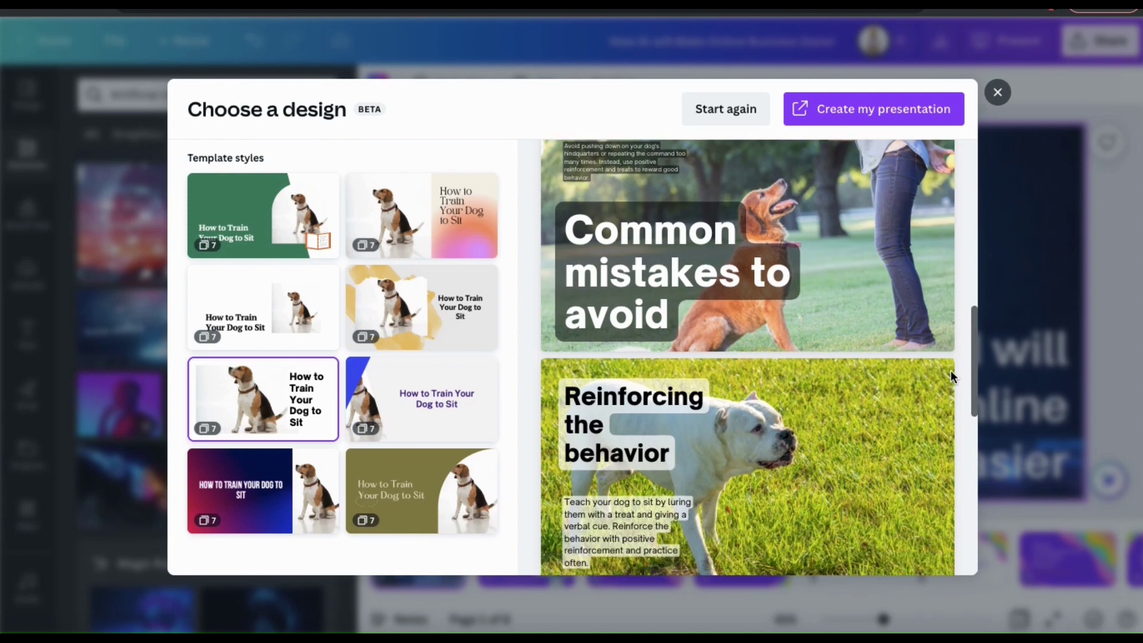
scroll(950, 375, down, 4)
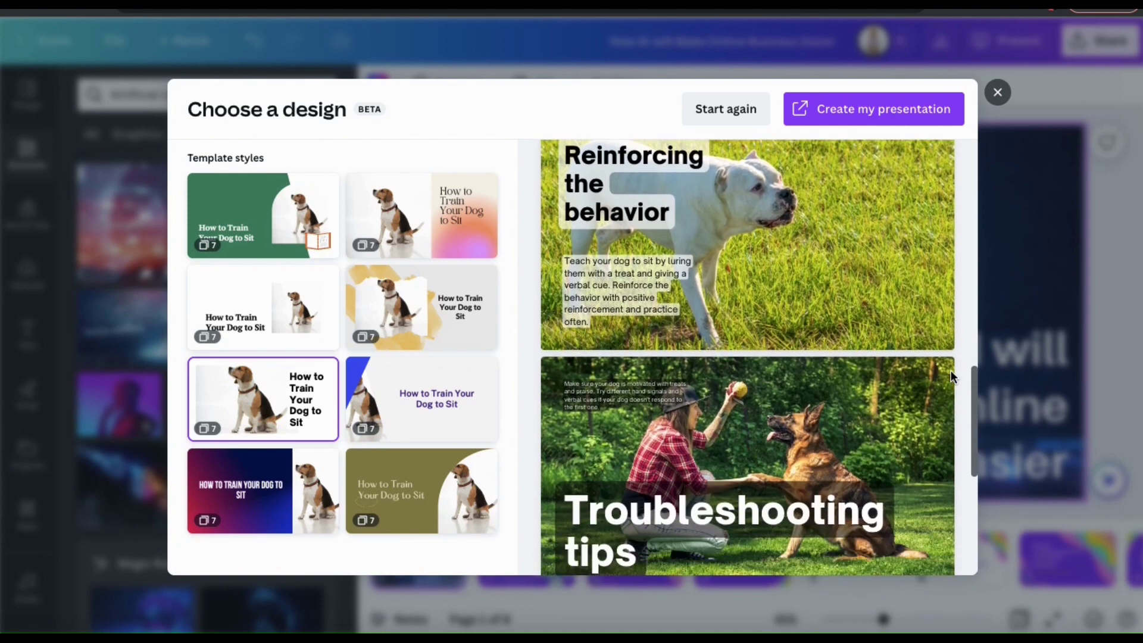
scroll(951, 373, down, 2)
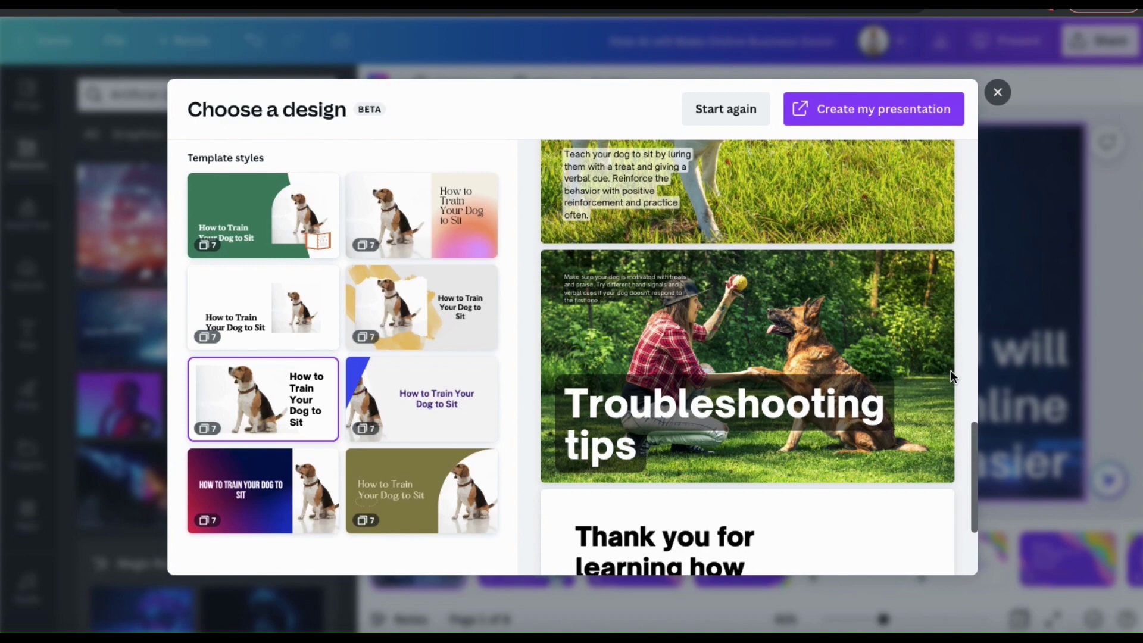
scroll(951, 376, down, 3)
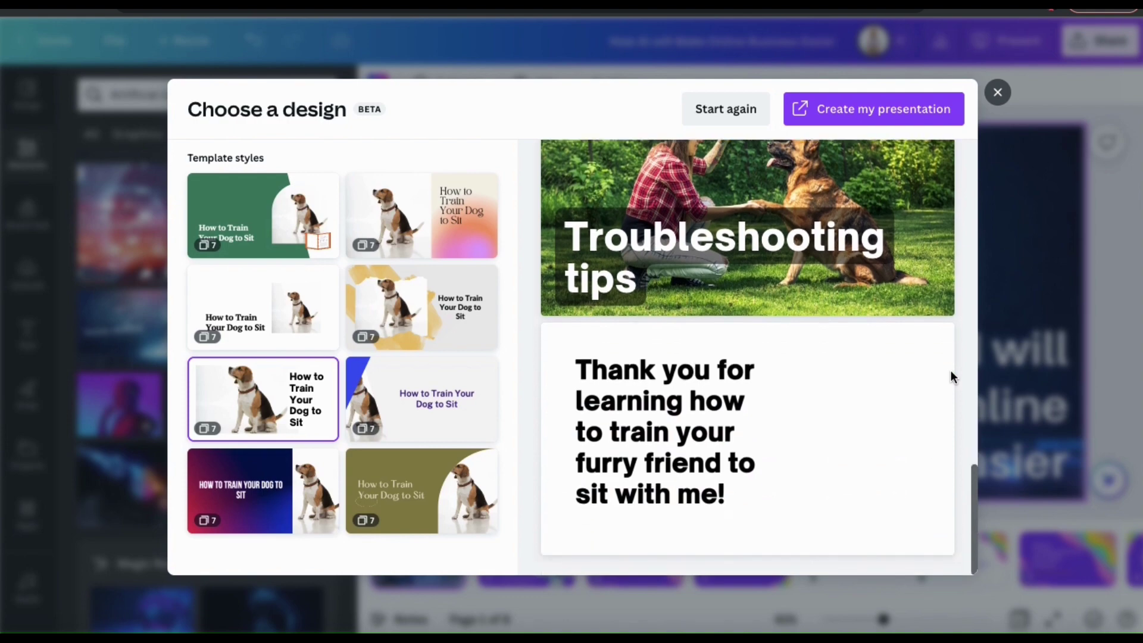
scroll(951, 375, up, 10)
scroll(951, 376, up, 5)
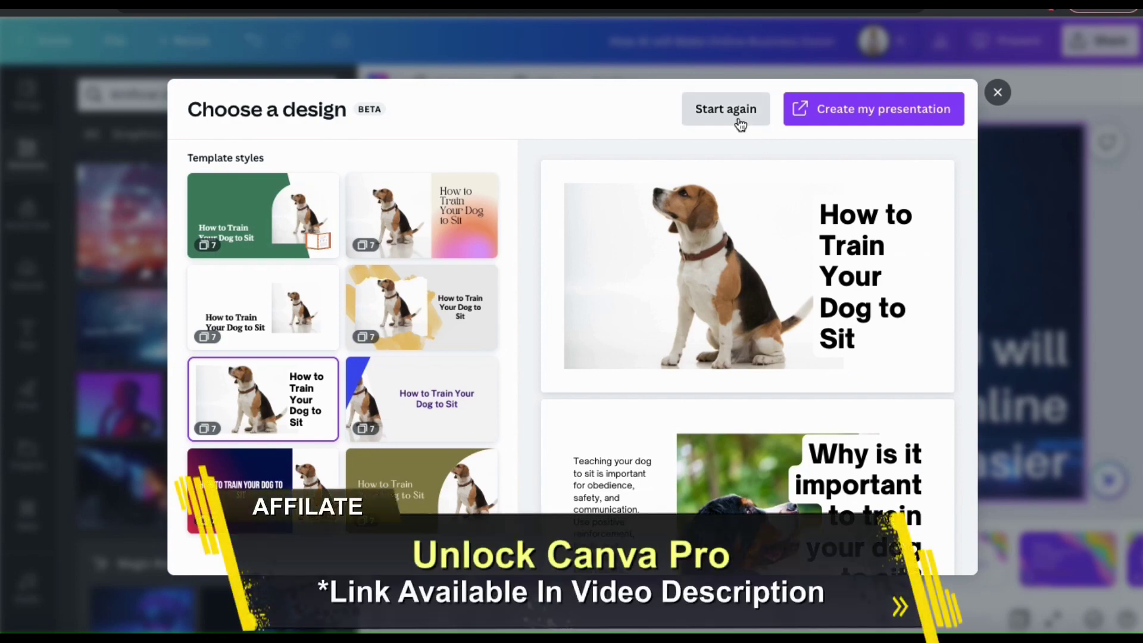
click(738, 119)
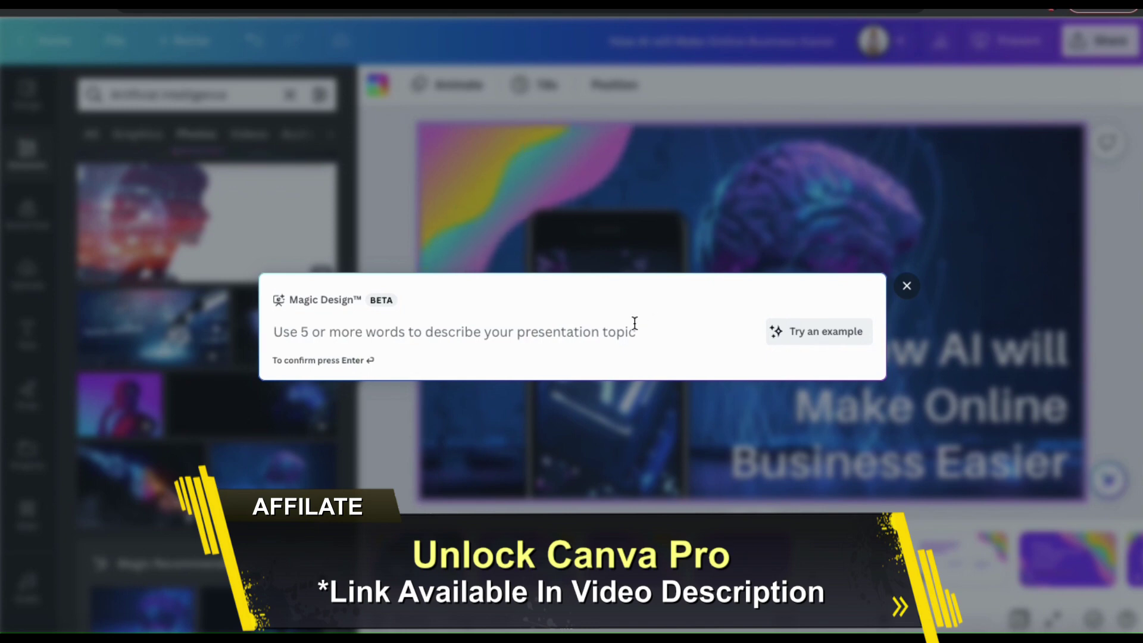